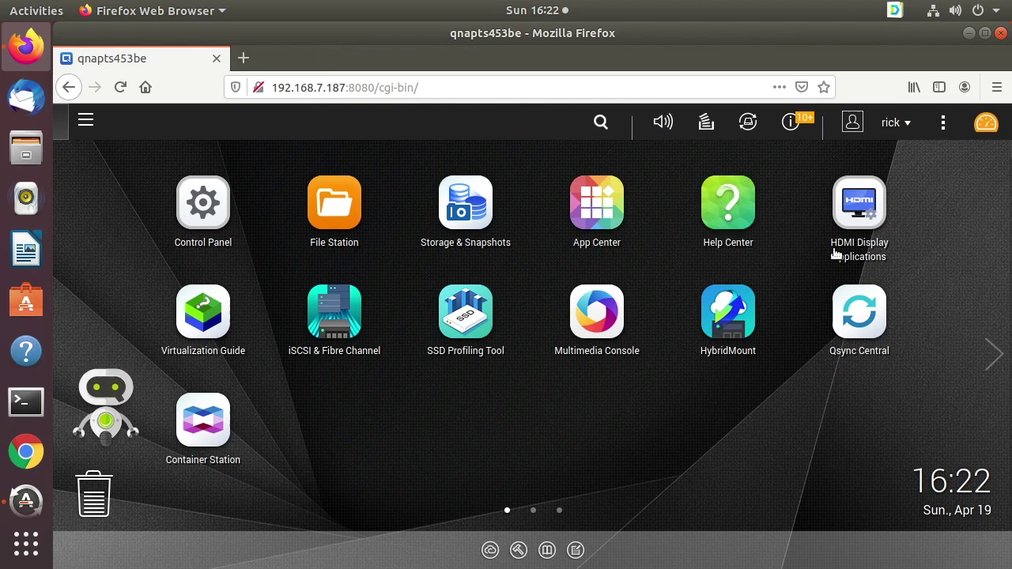
# - Open Qsync Central in QTS to view its Overview with the sync service enabled
pyautogui.click(861, 312)
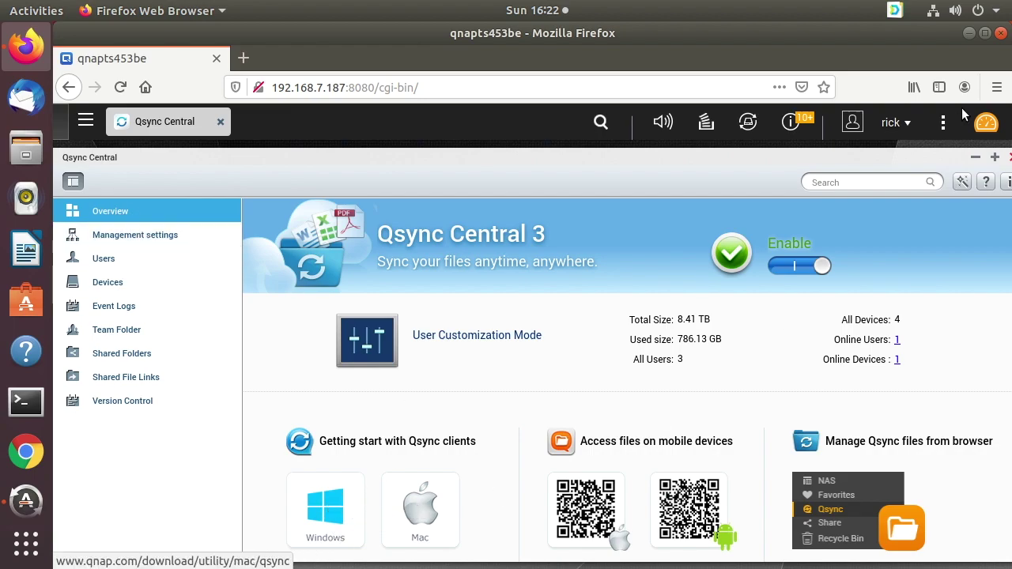
# - Search Google for 'qnap qsync client ubuntu' in a new Firefox tab
pyautogui.click(242, 58)
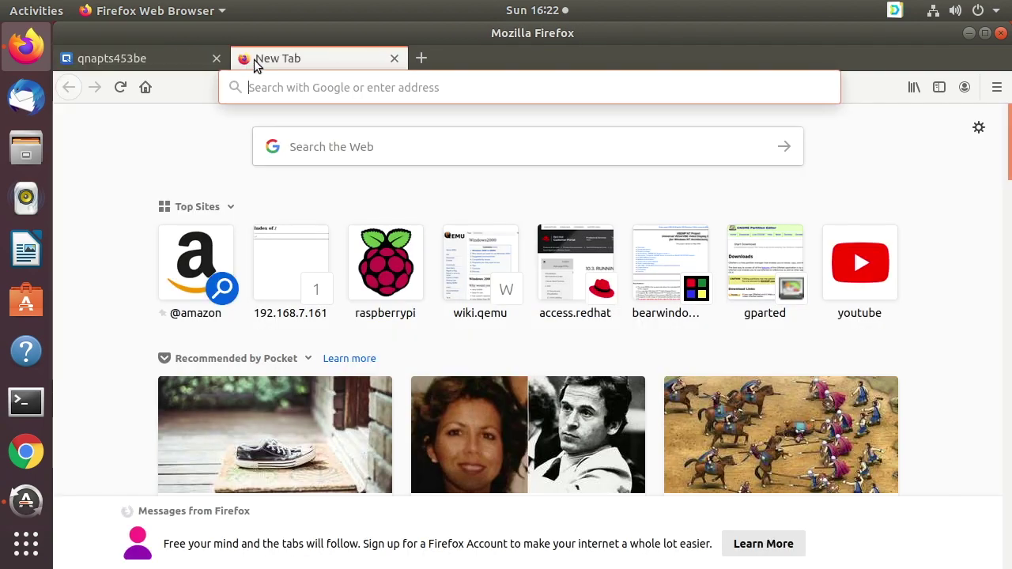
pyautogui.write('qn')
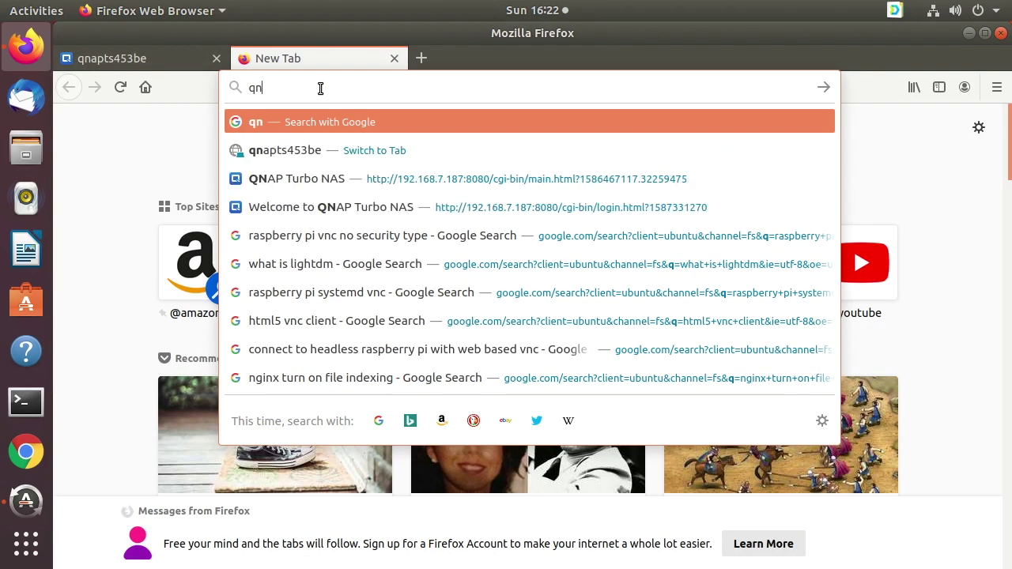
pyautogui.write('ap qsy')
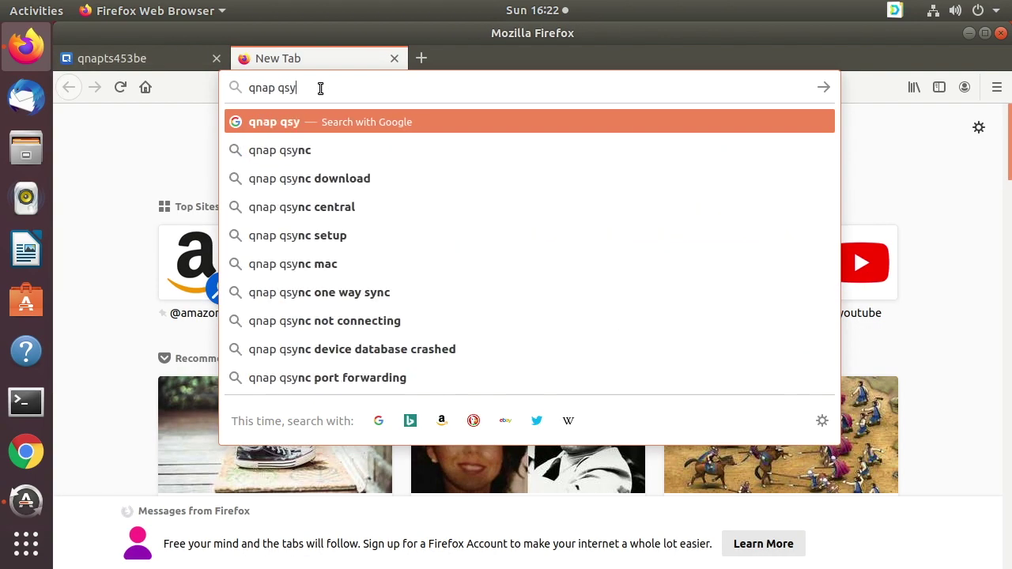
pyautogui.write('nc client ubuntu')
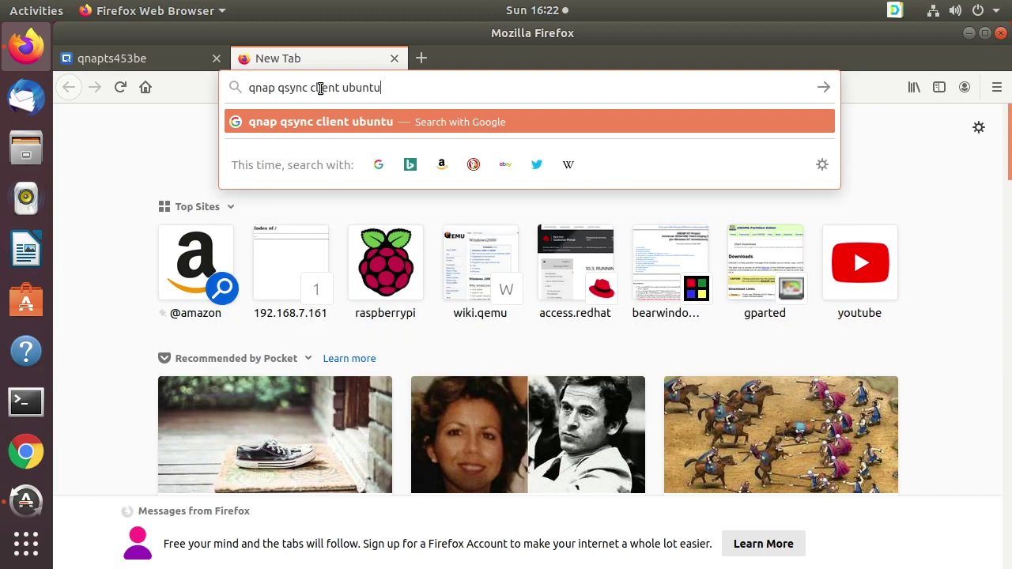
pyautogui.press('Return')
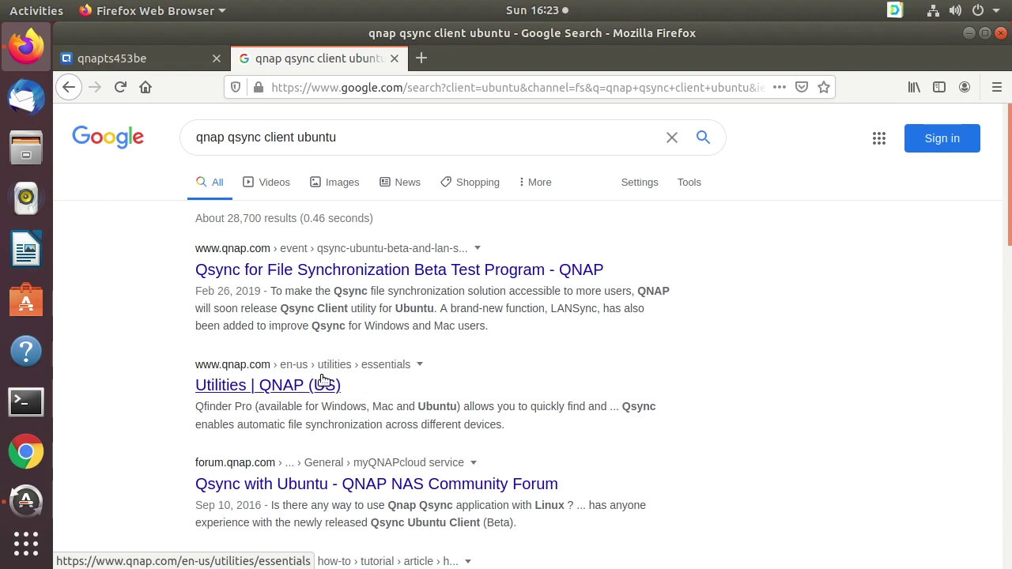
# - From QNAP's Utilities page, save the Qsync Ubuntu 64-bit package QNAPQsyncClientUbuntux64-1.0.5.0305.deb
pyautogui.click(294, 385)
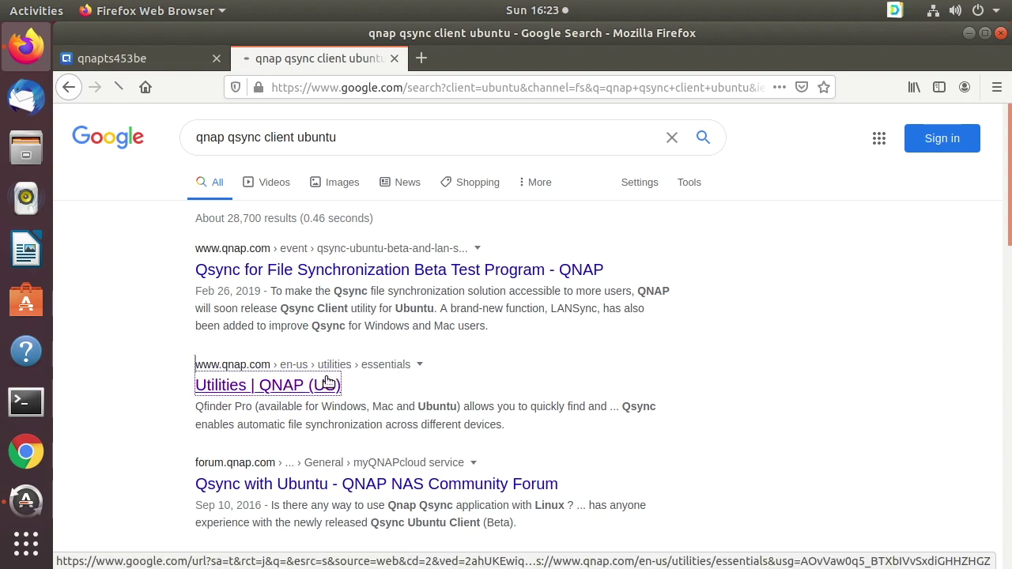
pyautogui.scroll(-3, 513, 259)
pyautogui.scroll(-10, 510, 261)
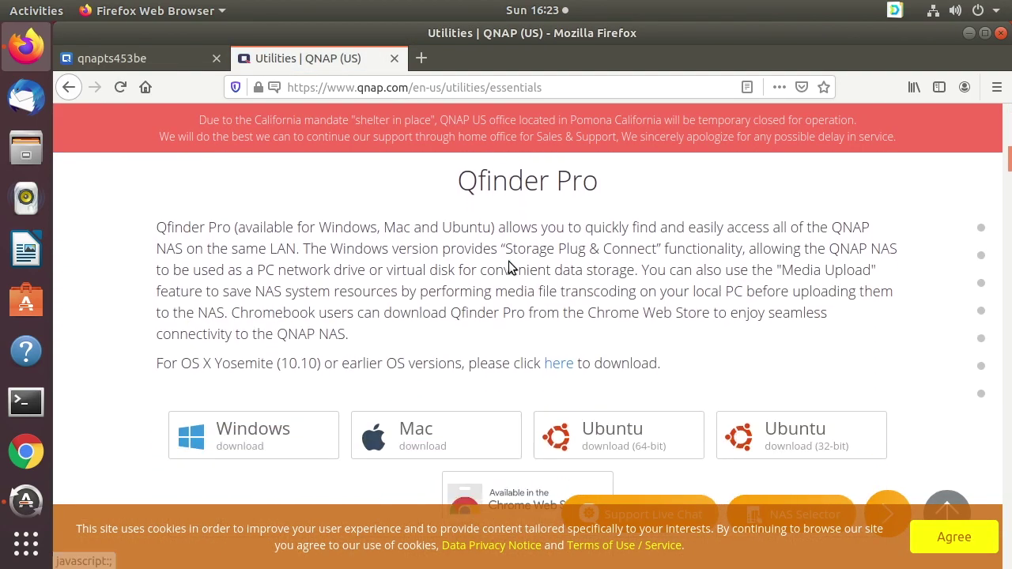
pyautogui.scroll(-10, 509, 261)
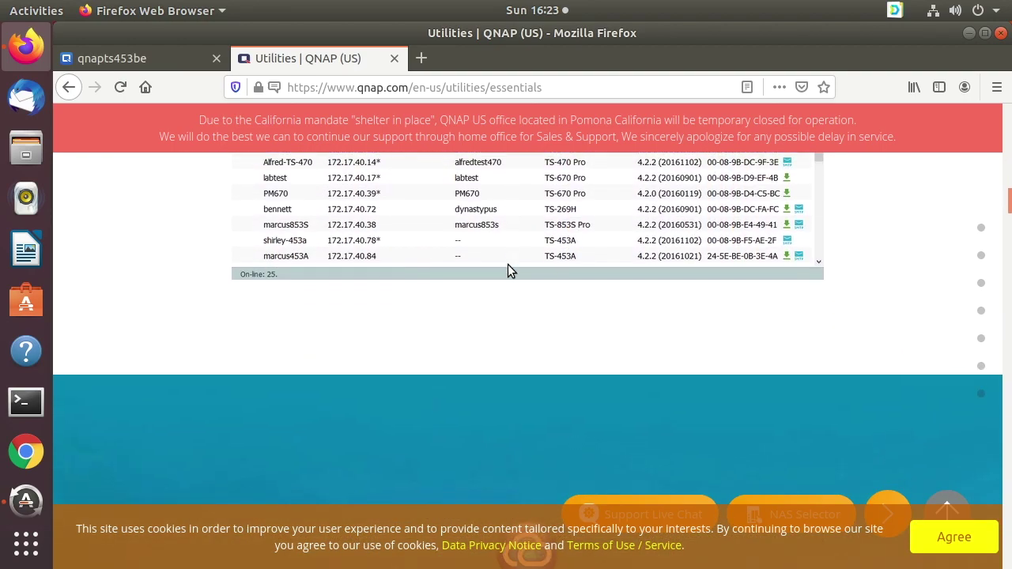
pyautogui.scroll(-10, 506, 271)
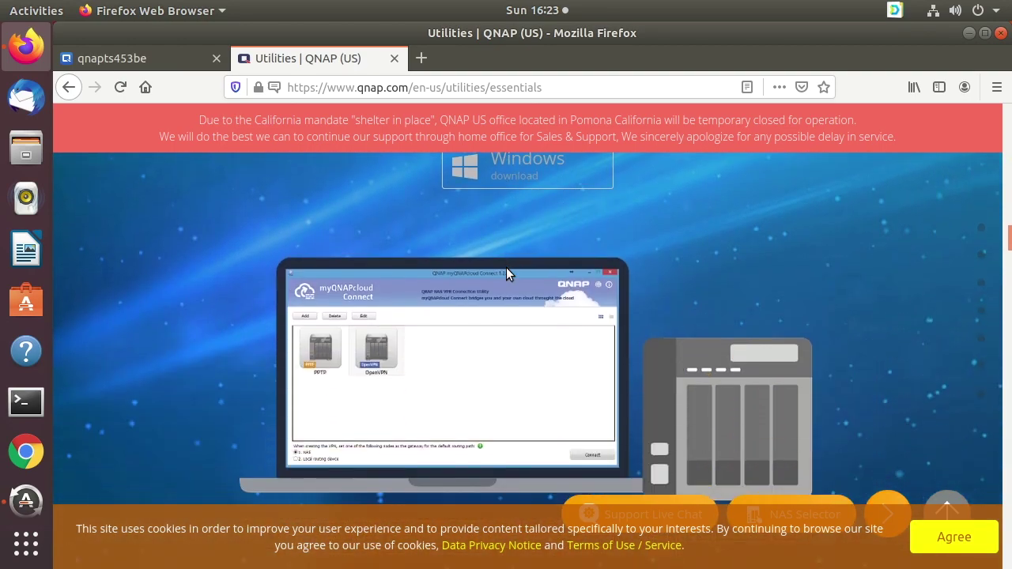
pyautogui.scroll(-5, 506, 275)
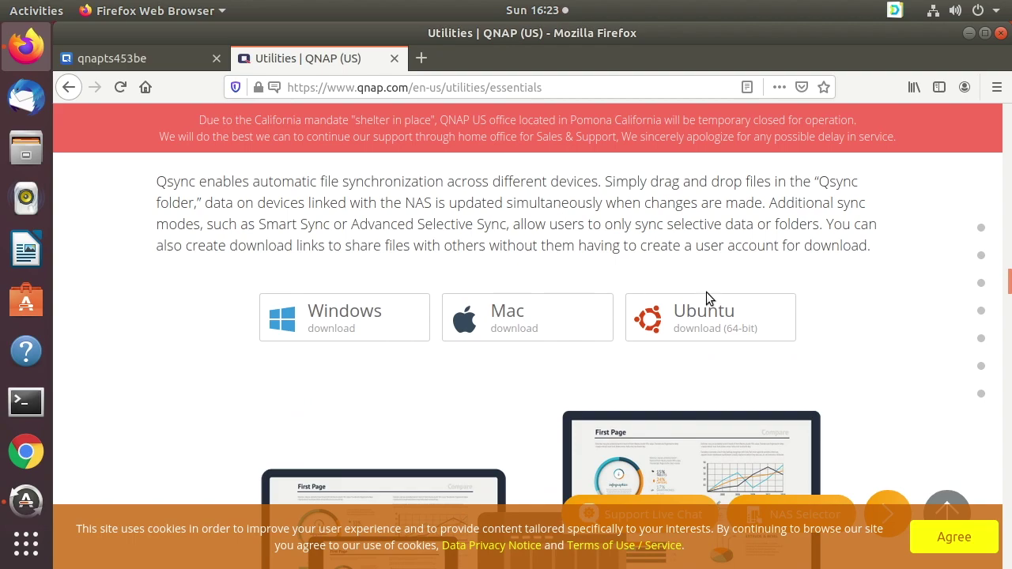
pyautogui.click(702, 314)
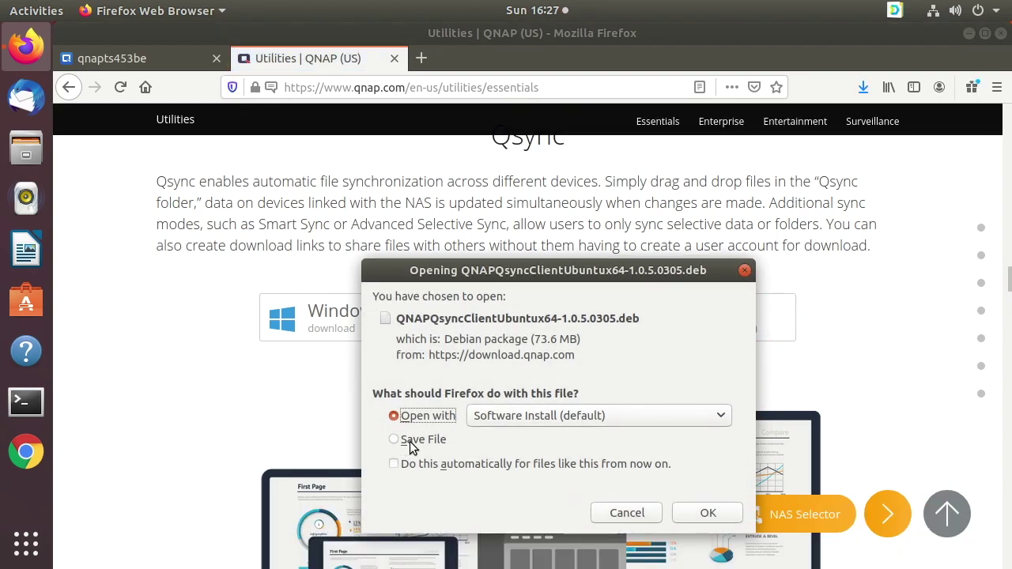
pyautogui.click(411, 439)
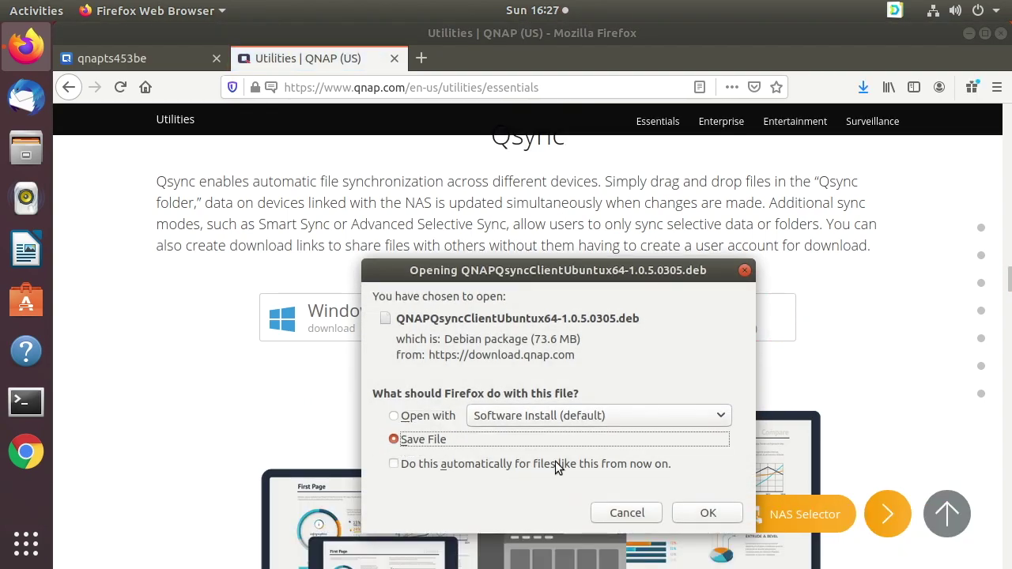
pyautogui.click(703, 512)
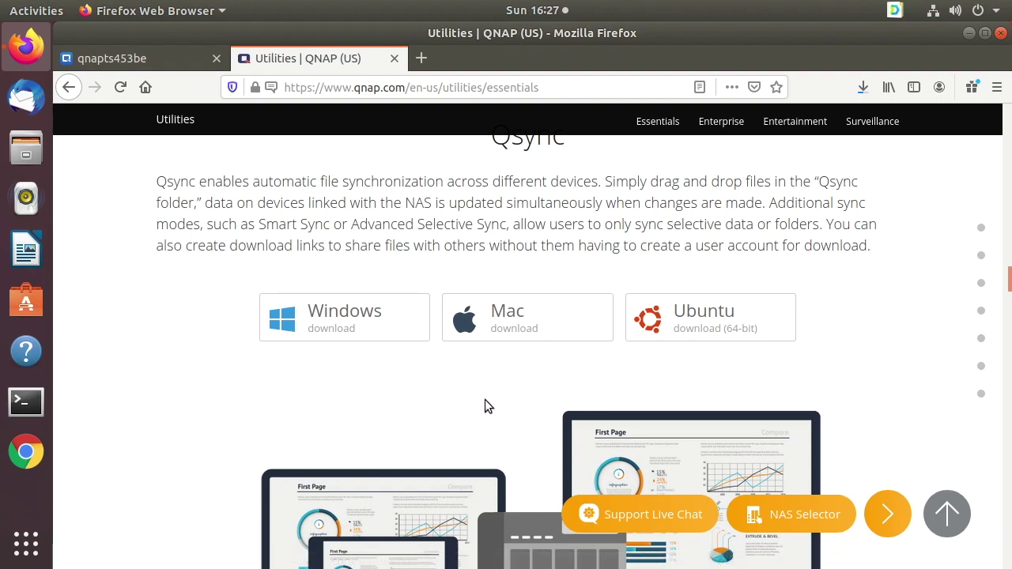
# - Minimize Firefox, open a maximized Terminal, and cd into the Downloads folder
pyautogui.click(974, 13)
pyautogui.click(971, 44)
pyautogui.click(969, 34)
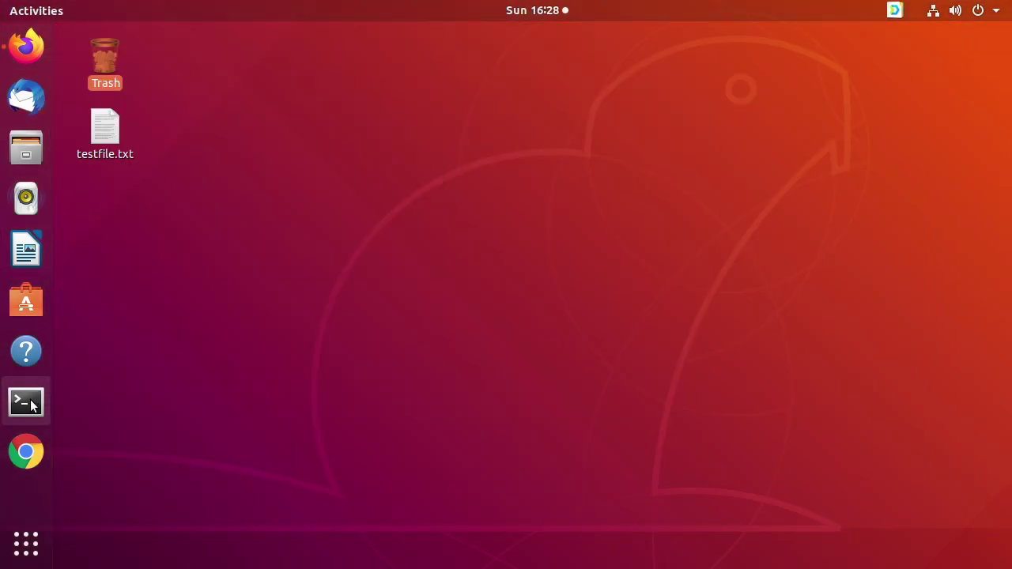
pyautogui.click(26, 403)
pyautogui.press('super+Up')
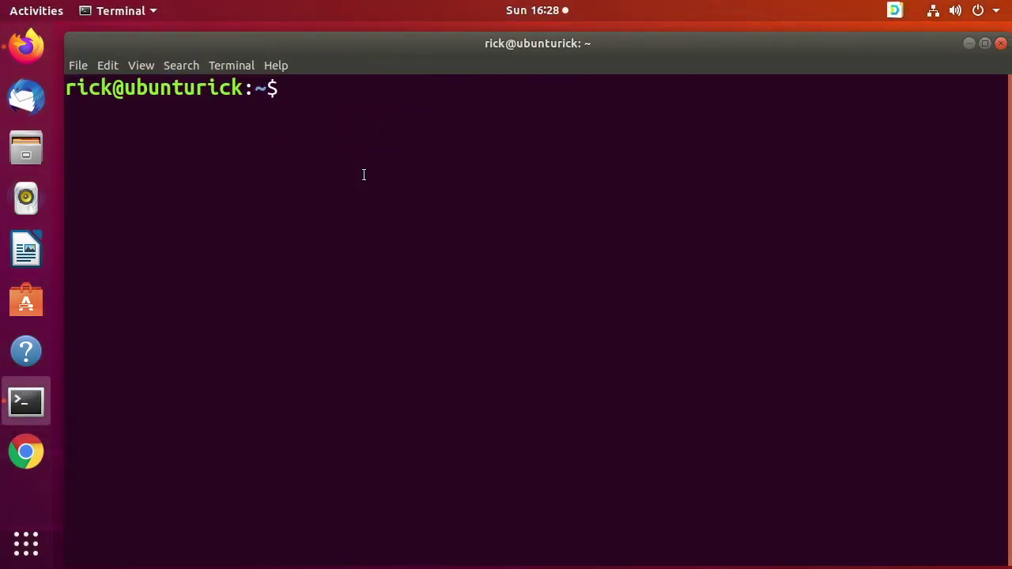
pyautogui.write('cd D')
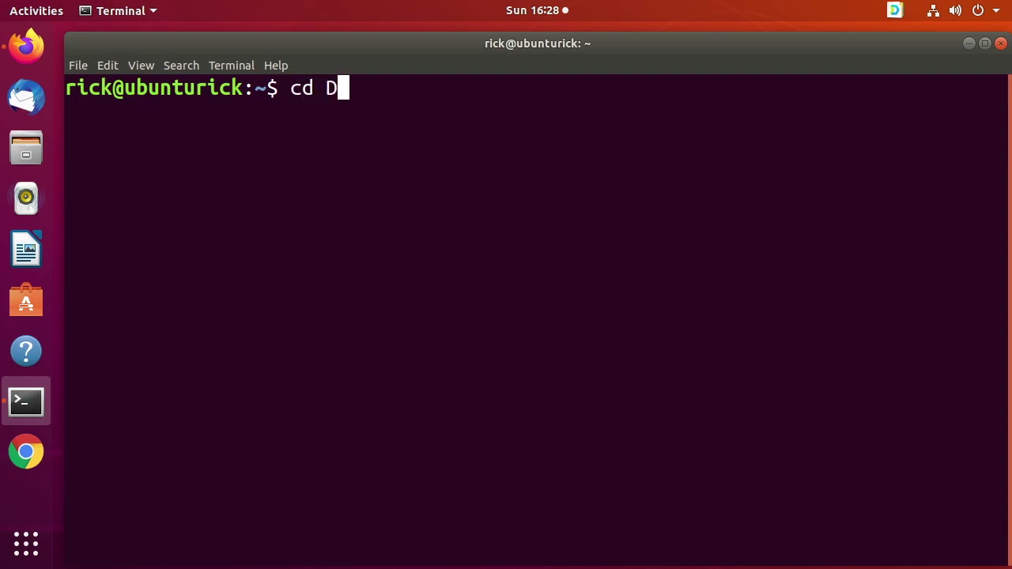
pyautogui.write('ow')
pyautogui.press('Tab')
pyautogui.press('Return')
# - Clear the screen, ls -l the Qsync .deb, and install it with sudo dpkg -i
pyautogui.write('clear')
pyautogui.press('Return')
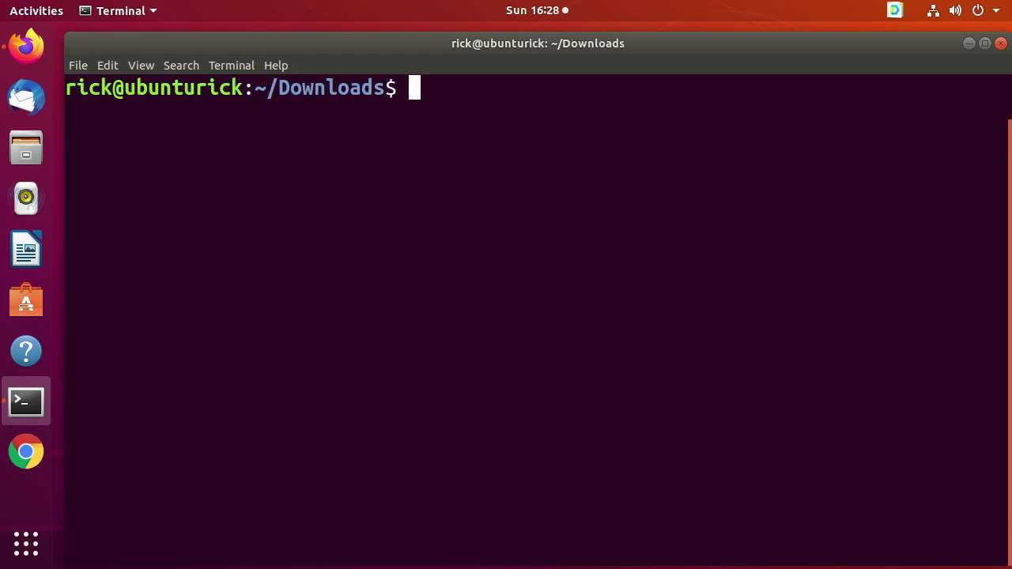
pyautogui.write('ls -')
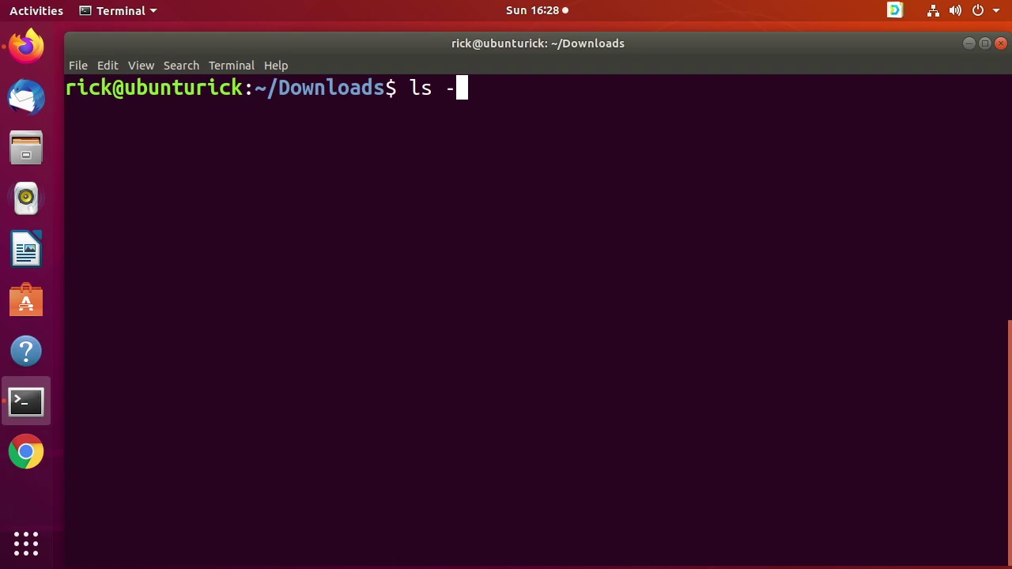
pyautogui.write('l Q')
pyautogui.press('Tab')
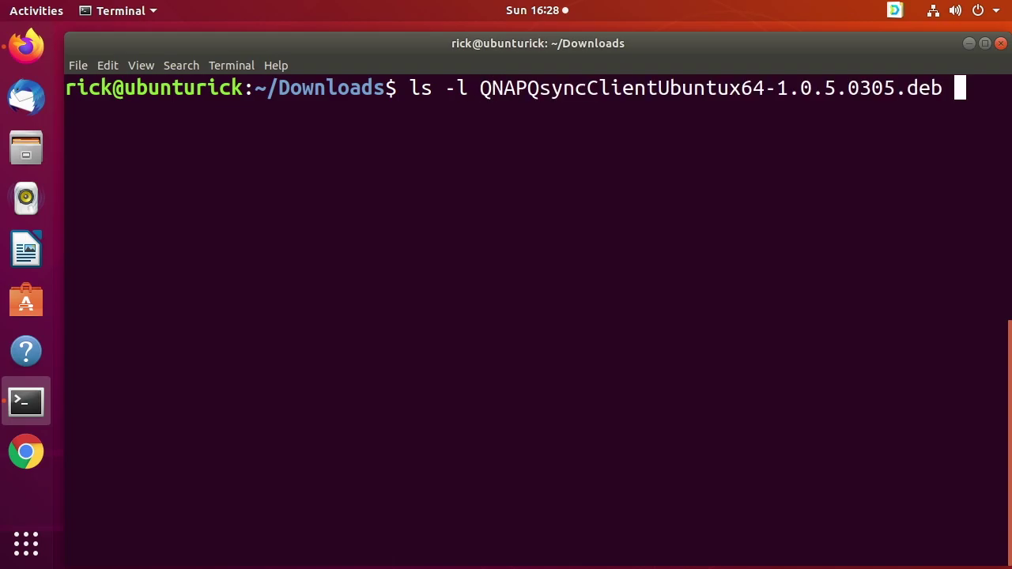
pyautogui.press('Return')
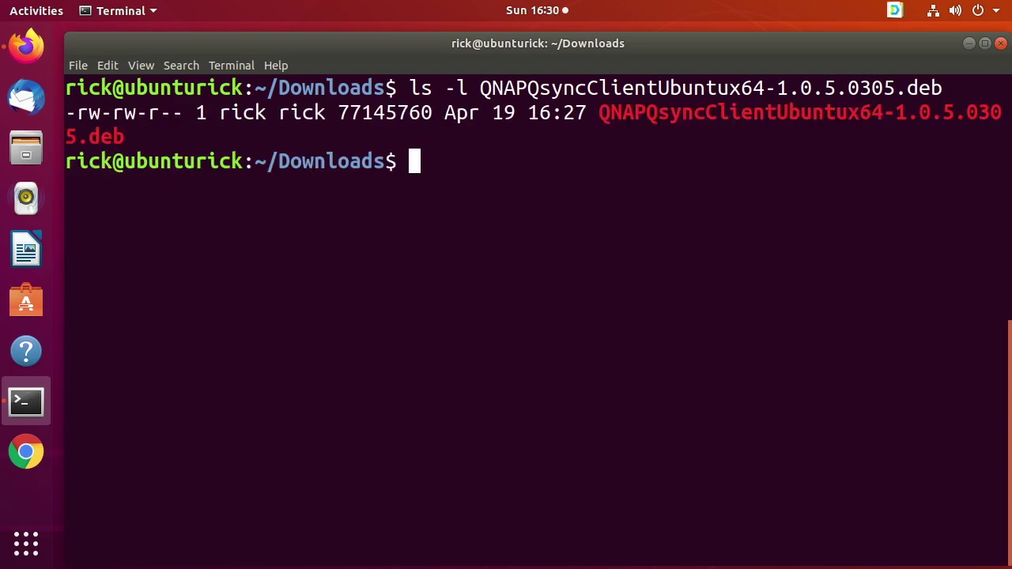
pyautogui.write('sudo dpkg ')
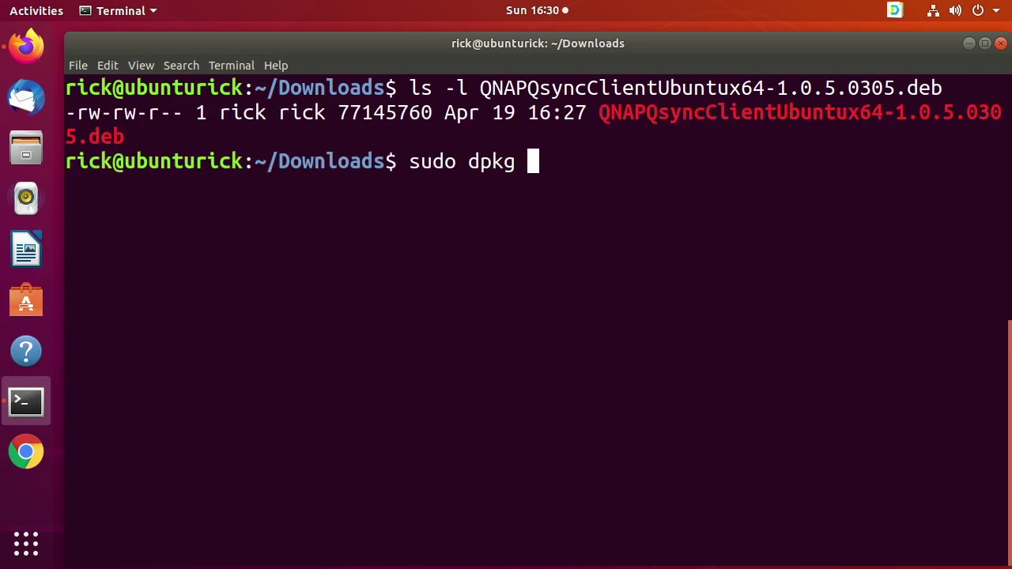
pyautogui.write('-i QN')
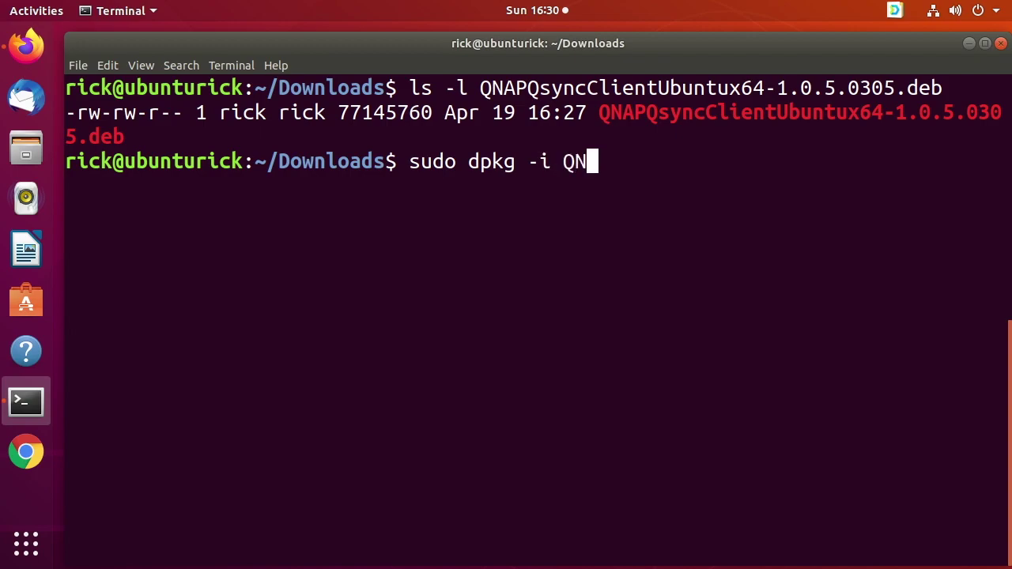
pyautogui.press('Tab')
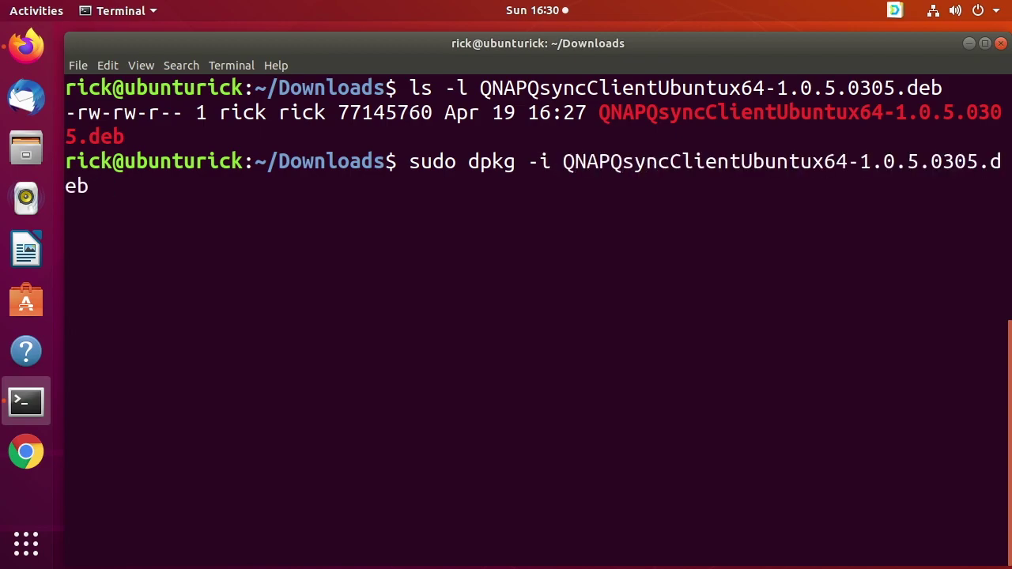
pyautogui.press('Return')
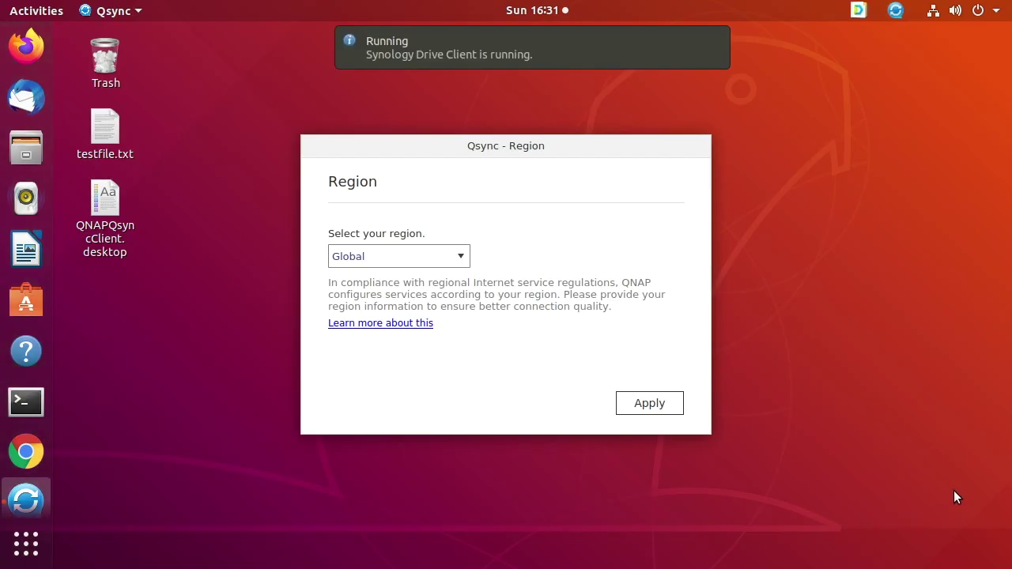
# - Keep Global as the Qsync region and apply it
pyautogui.click(461, 256)
pyautogui.click(541, 234)
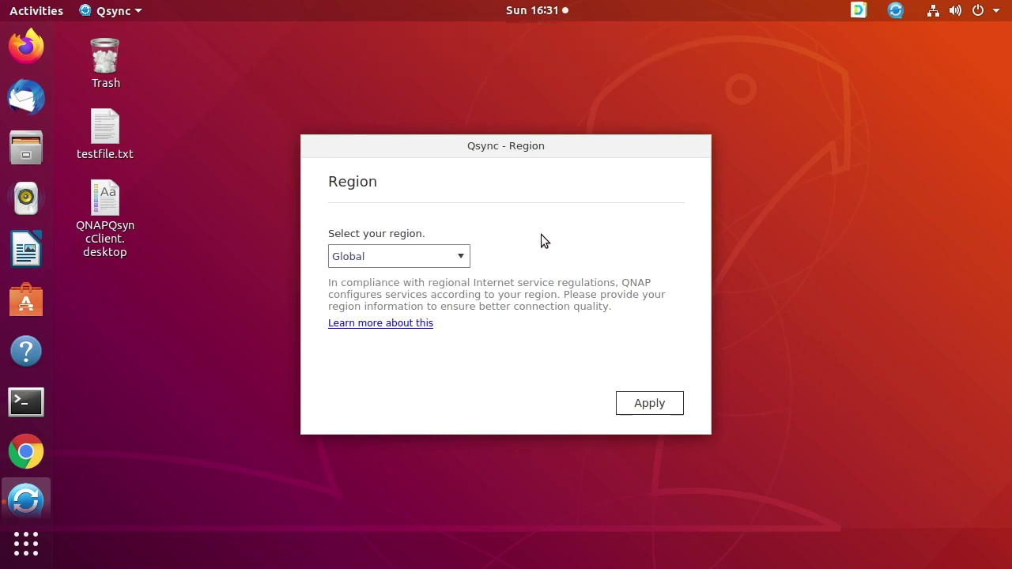
pyautogui.click(653, 407)
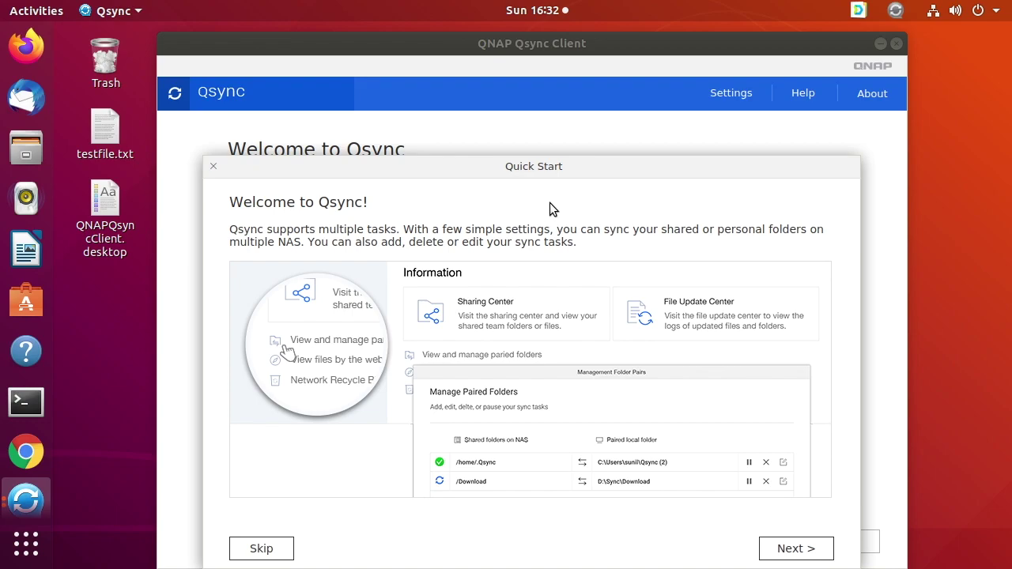
# - Advance the Quick Start tour past Smart delete to the File Station page
pyautogui.click(815, 556)
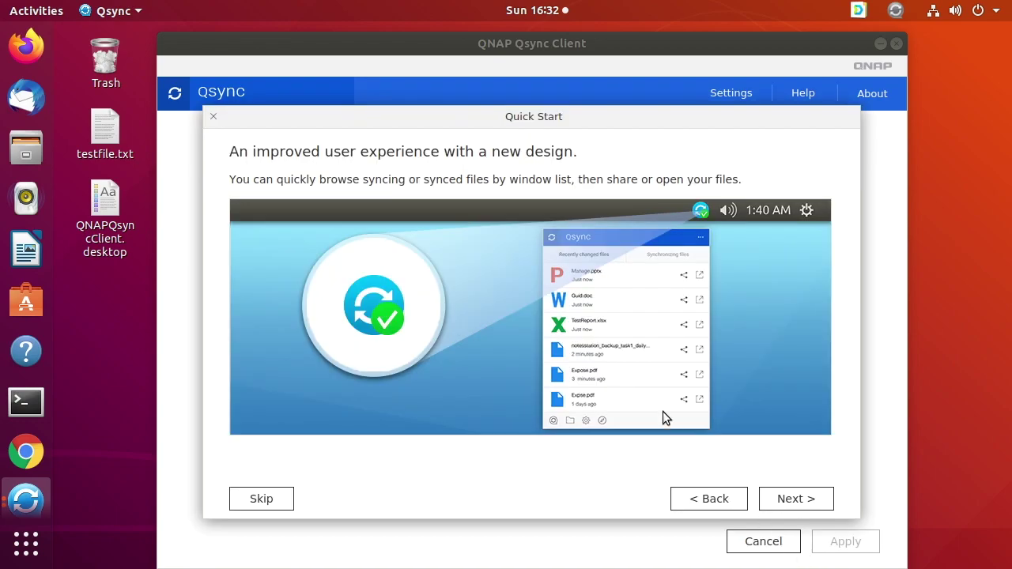
pyautogui.click(790, 500)
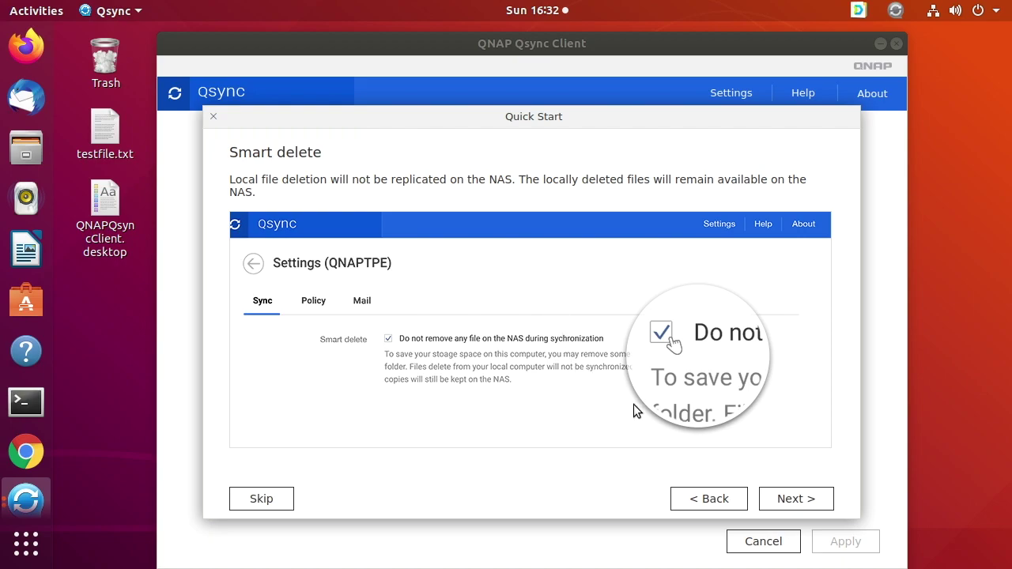
pyautogui.click(807, 504)
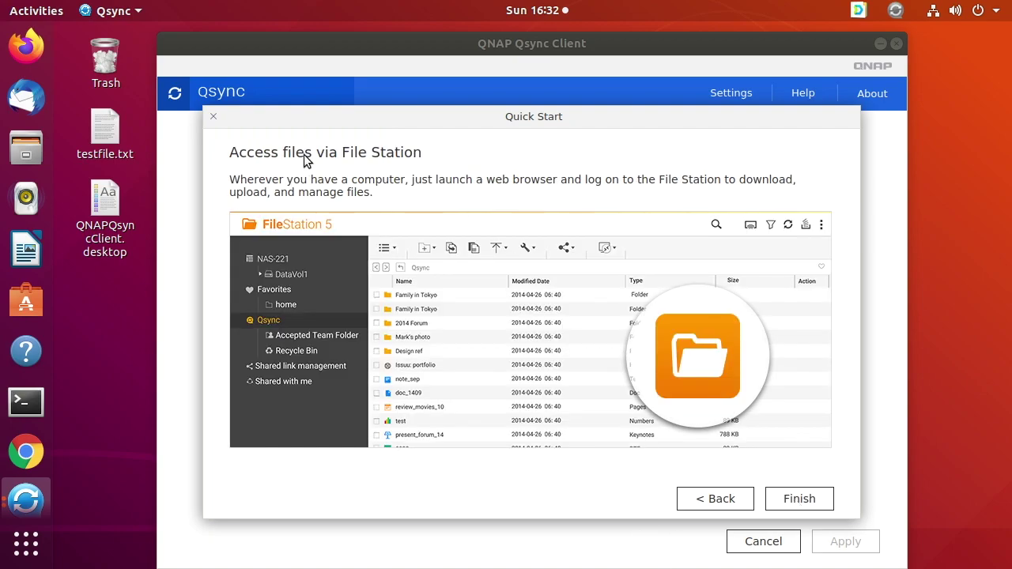
# - Finish the Quick Start guide and select NAS qnapts453be found via LAN search
pyautogui.click(788, 498)
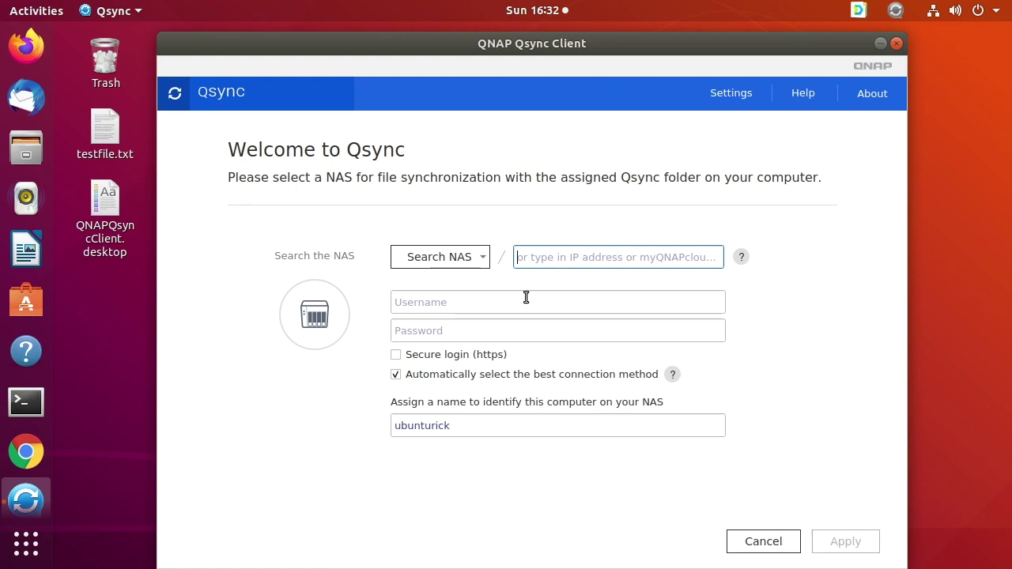
pyautogui.click(481, 259)
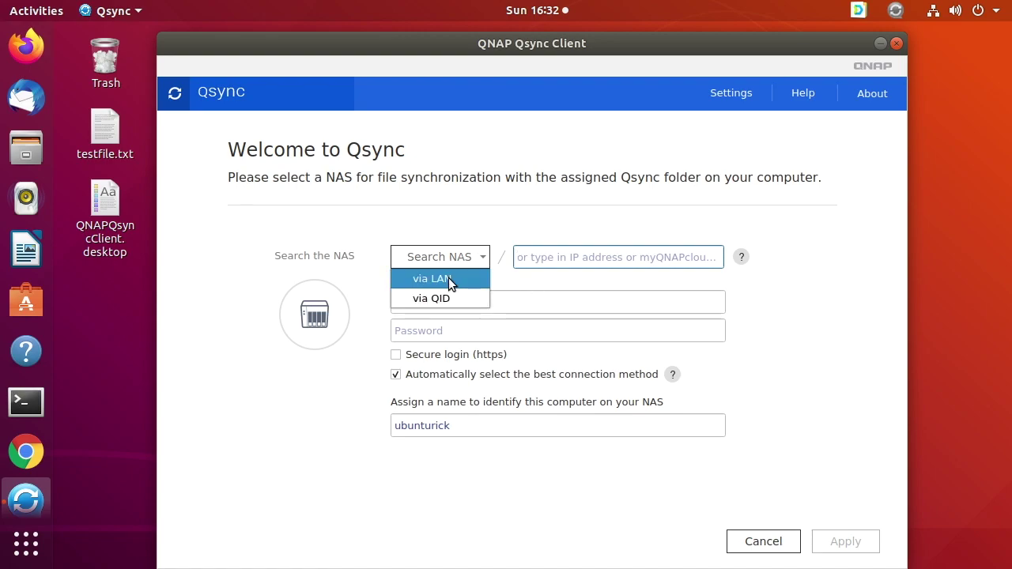
pyautogui.click(448, 278)
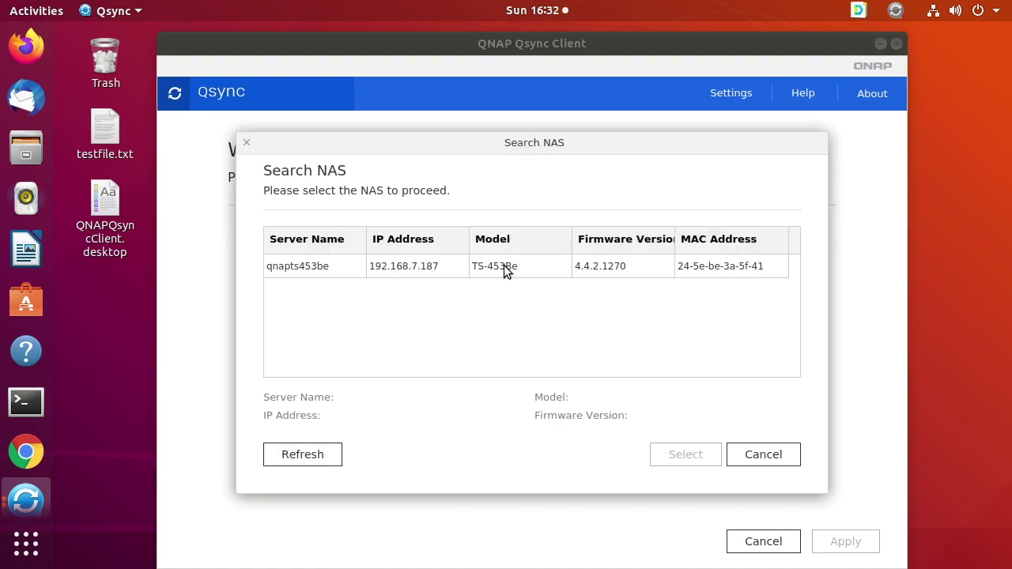
pyautogui.click(506, 269)
pyautogui.click(701, 461)
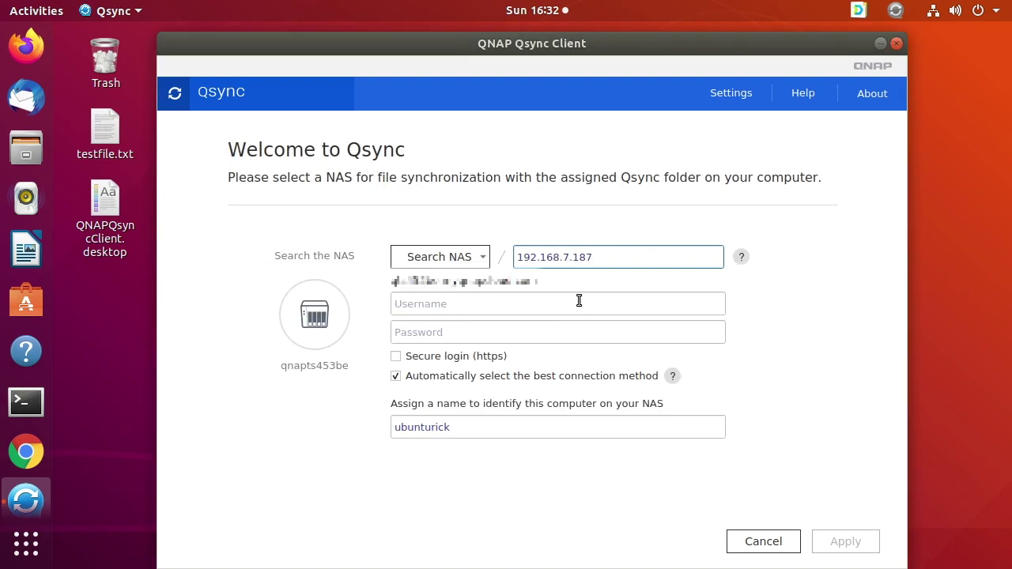
# - Enter the NAS account username and password and apply the login
pyautogui.click(582, 302)
pyautogui.write('rick')
pyautogui.click(482, 340)
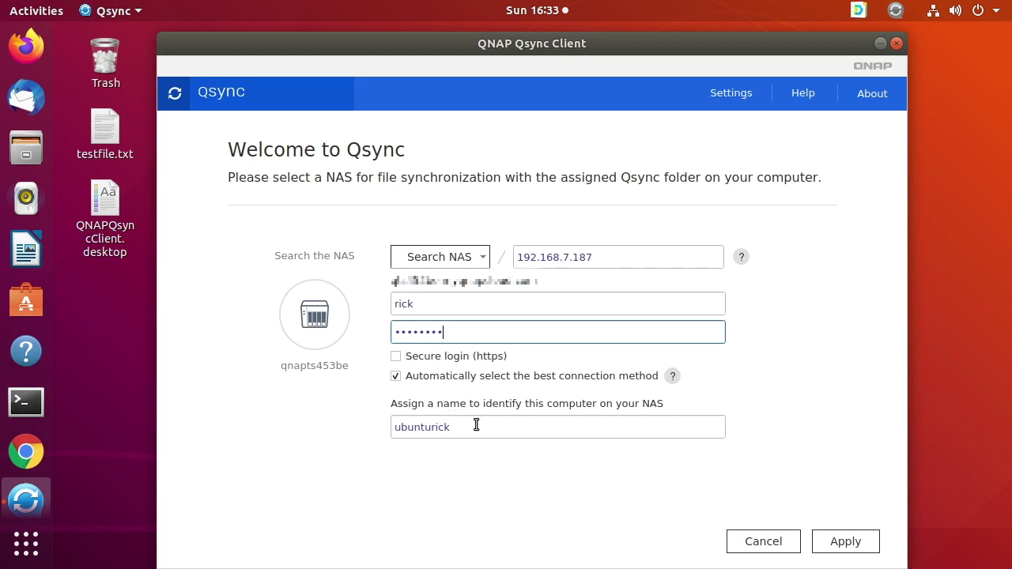
pyautogui.click(846, 544)
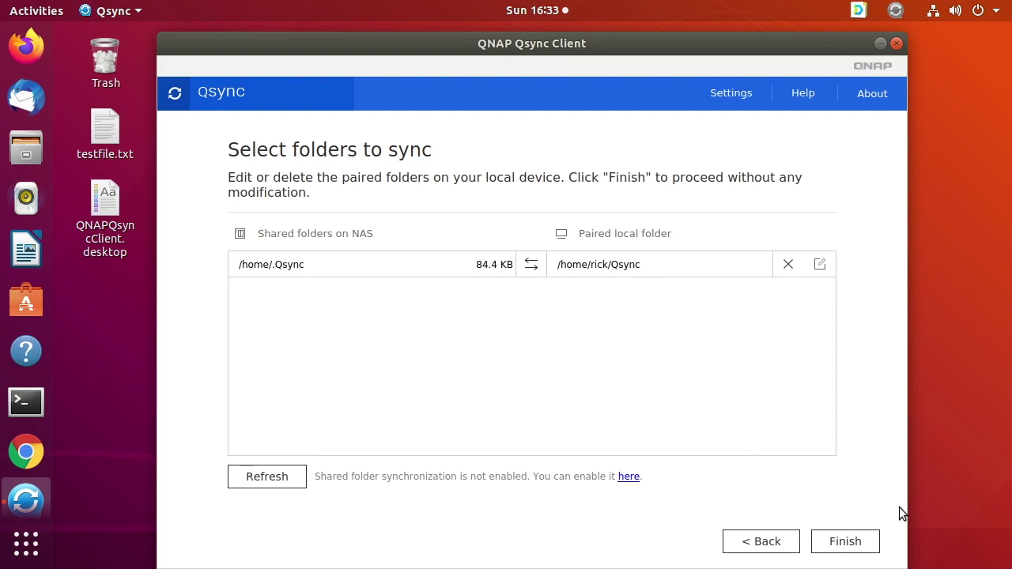
# - Finish setup keeping /home/.Qsync paired with the local Qsync folder
pyautogui.click(851, 545)
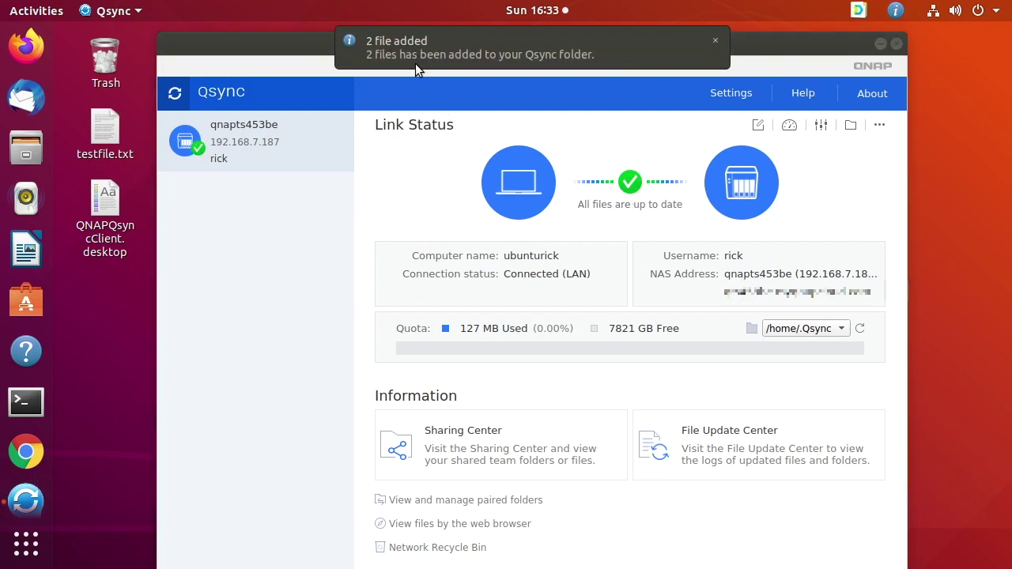
# - Close the Qsync window and drag testfile.txt from the desktop into the Qsync folder in Files
pyautogui.click(896, 43)
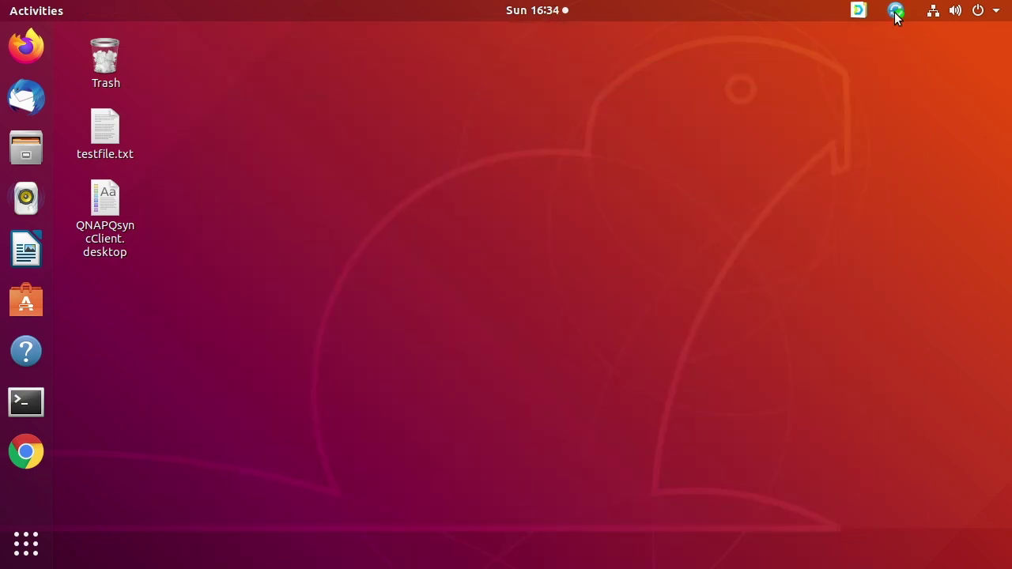
pyautogui.click(26, 151)
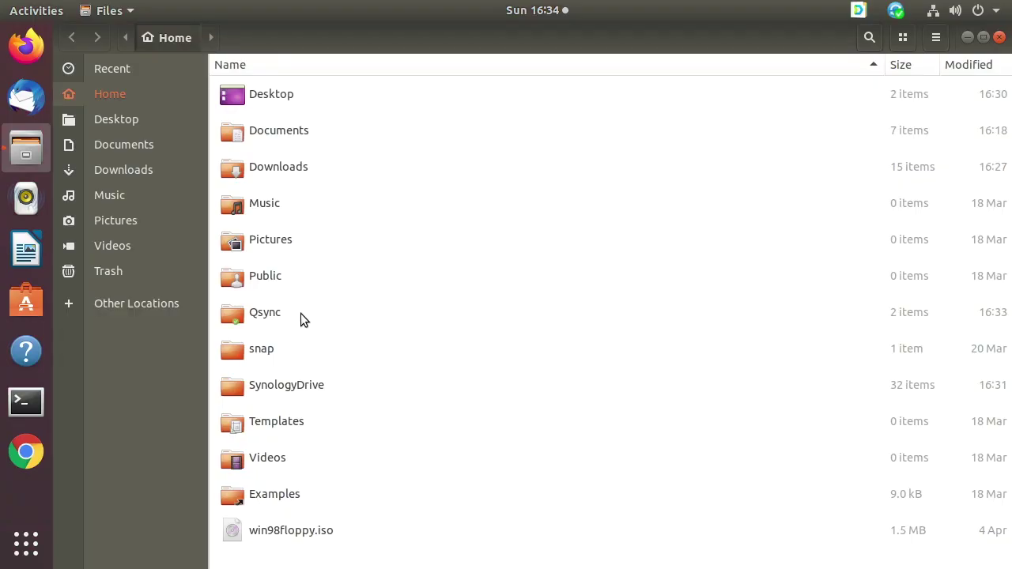
pyautogui.doubleClick(257, 314)
pyautogui.doubleClick(295, 35)
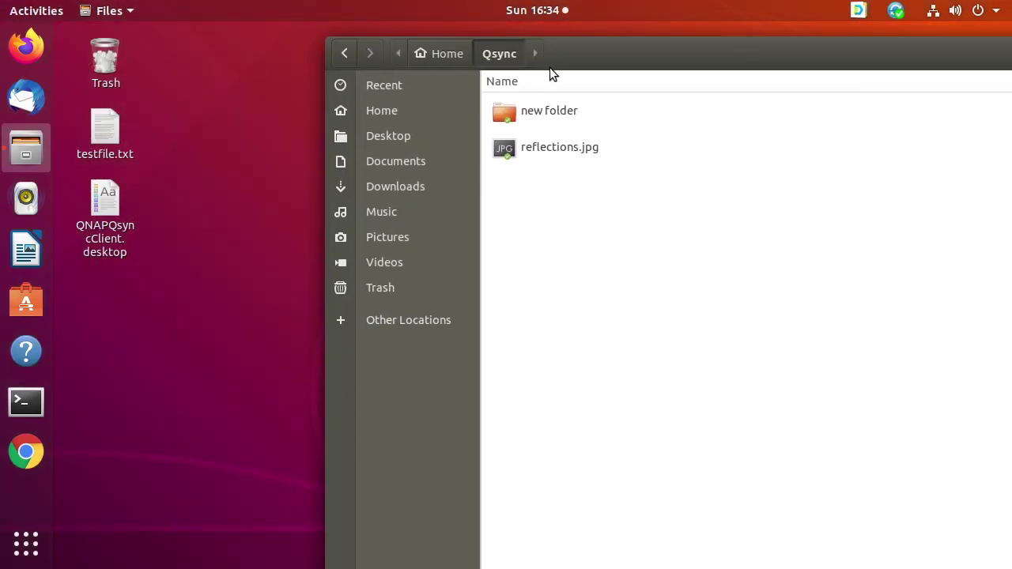
pyautogui.moveTo(109, 126); pyautogui.dragTo(624, 187)
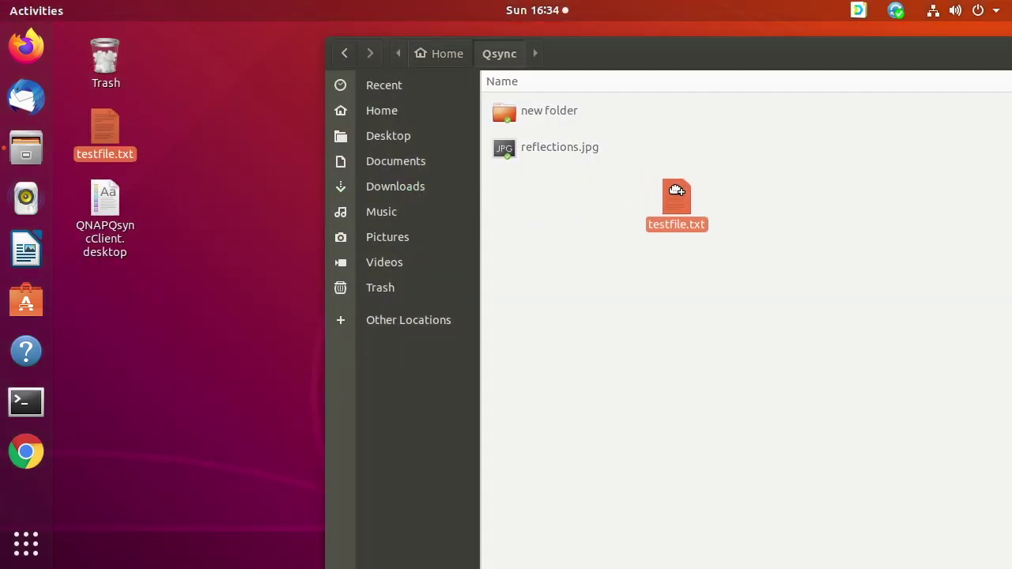
pyautogui.moveTo(676, 190); pyautogui.dragTo(675, 190)
pyautogui.click(606, 177)
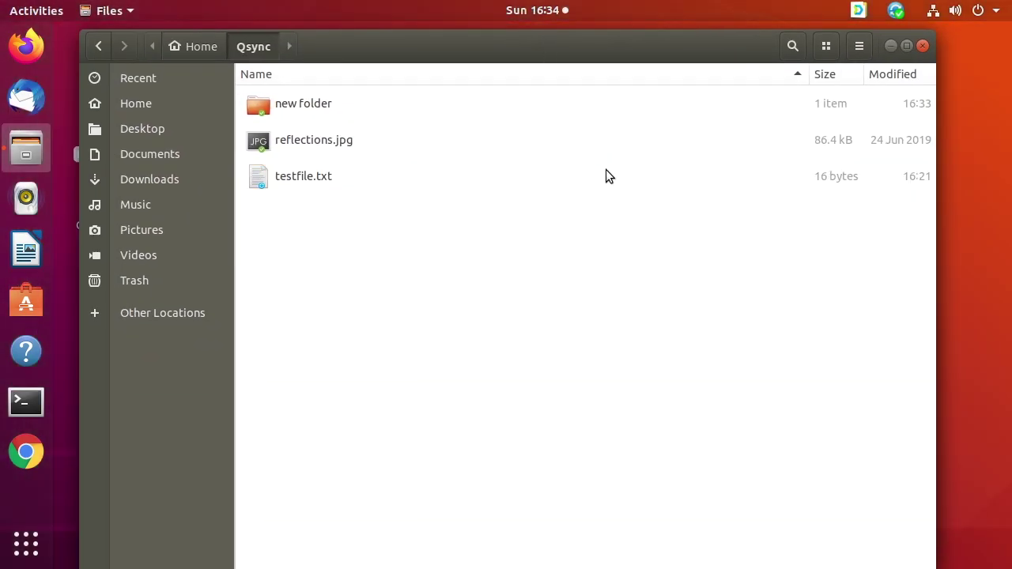
# - Check testfile.txt in Qsync's recent files, close Files, and exit Qsync
pyautogui.click(896, 11)
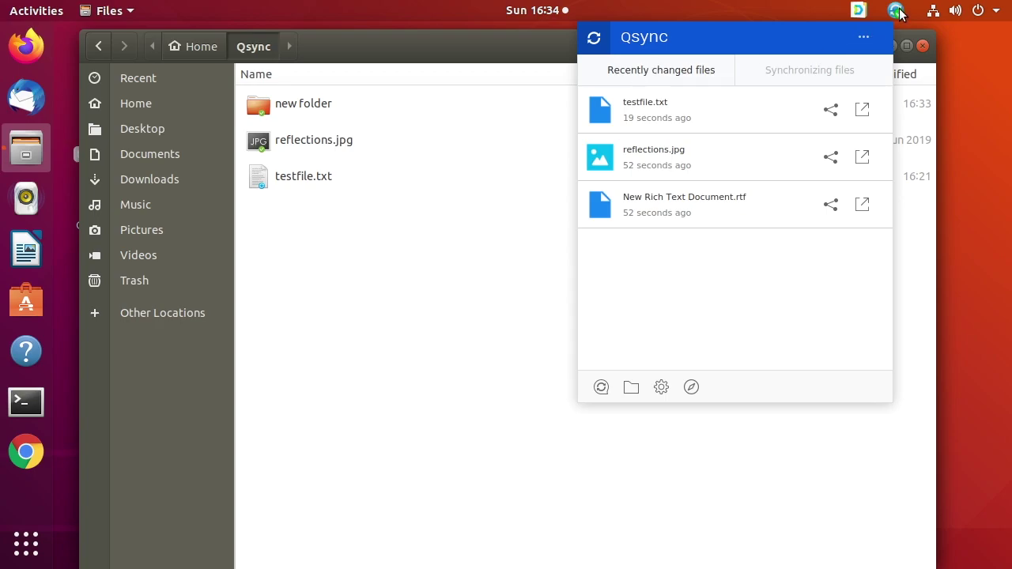
pyautogui.click(924, 45)
pyautogui.click(863, 37)
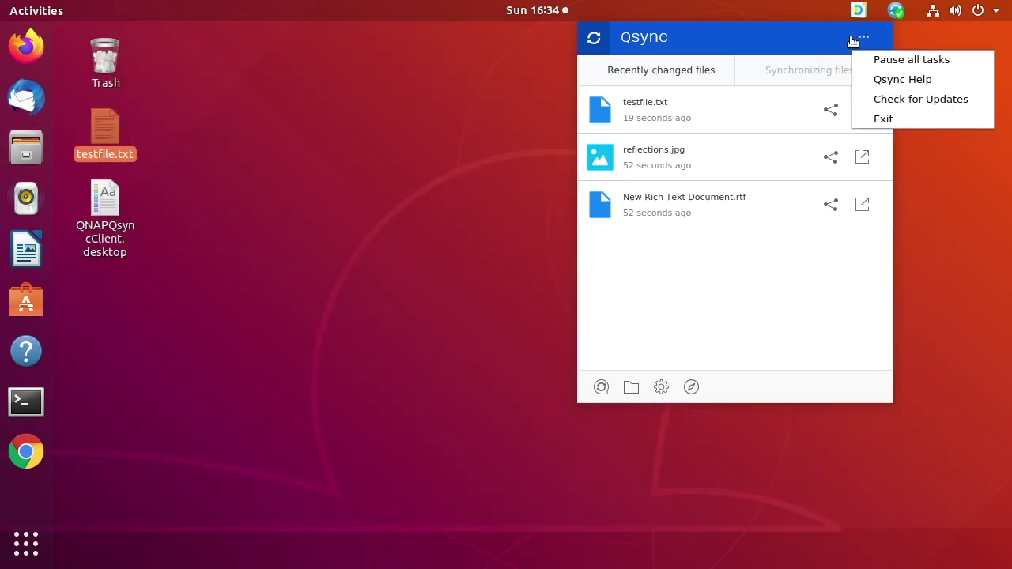
pyautogui.click(894, 118)
pyautogui.click(786, 193)
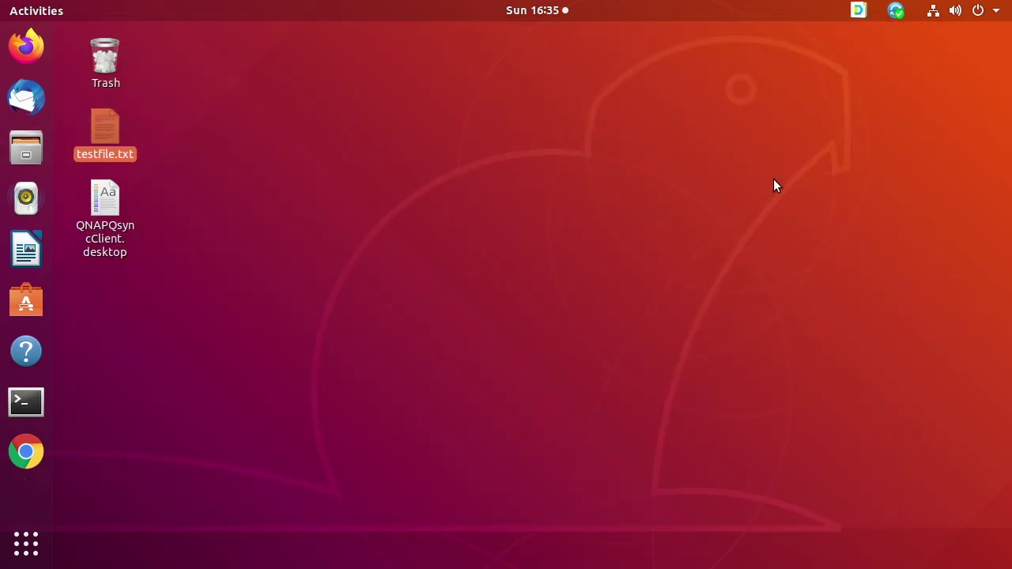
# - Reopen Qsync Central full-size from Firefox and list the connected sync devices
pyautogui.click(26, 47)
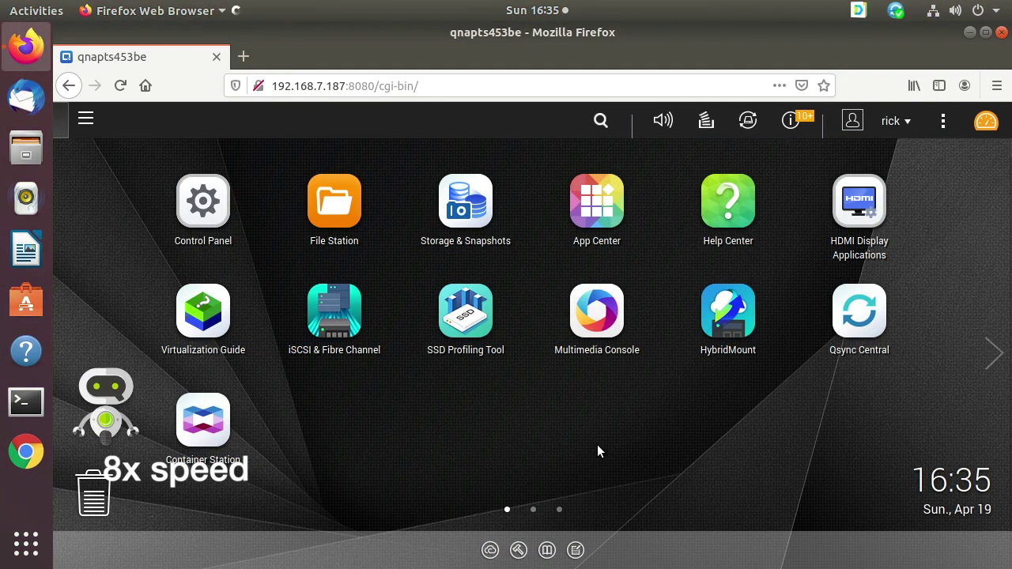
pyautogui.click(860, 310)
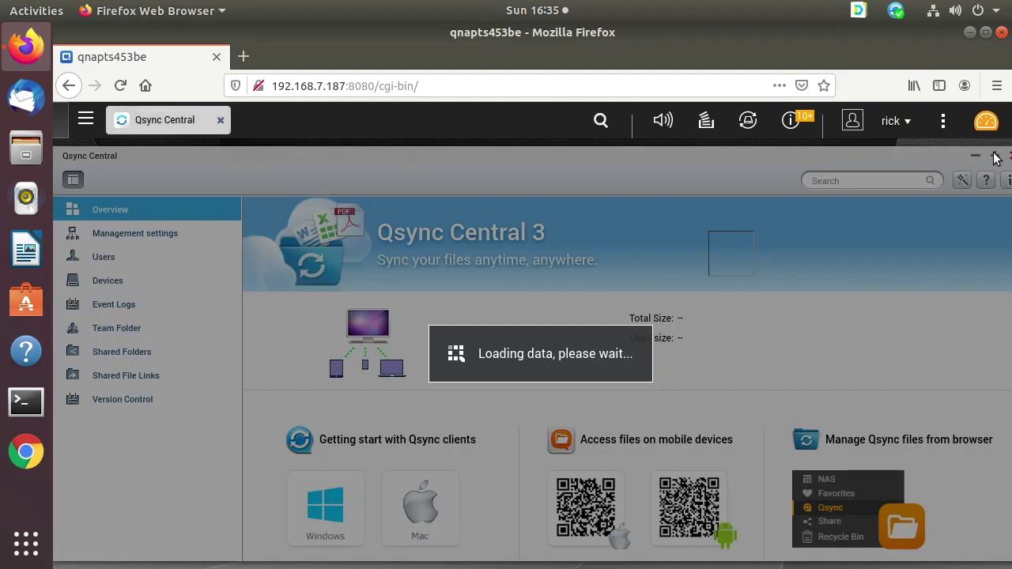
pyautogui.click(994, 157)
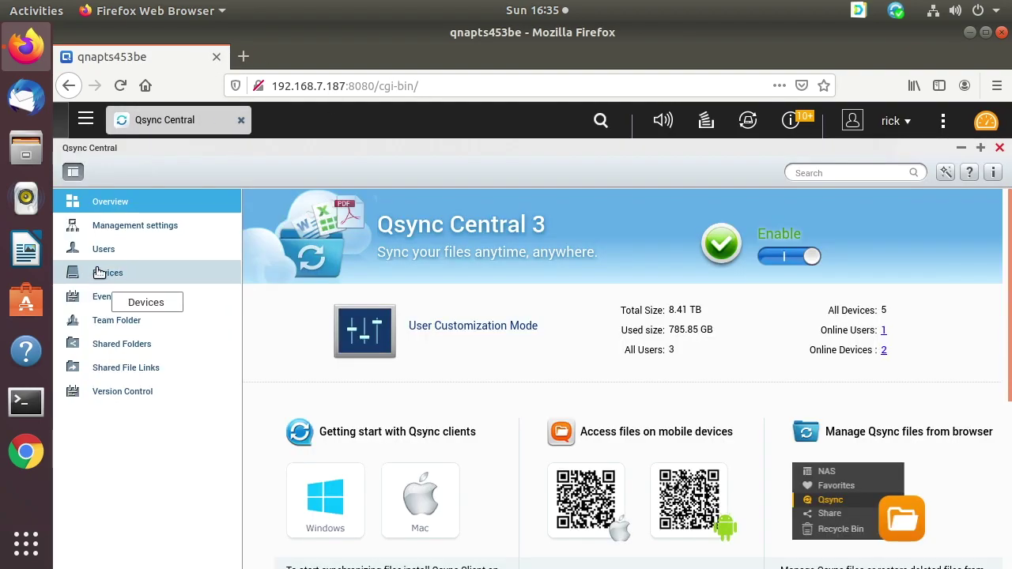
pyautogui.click(105, 273)
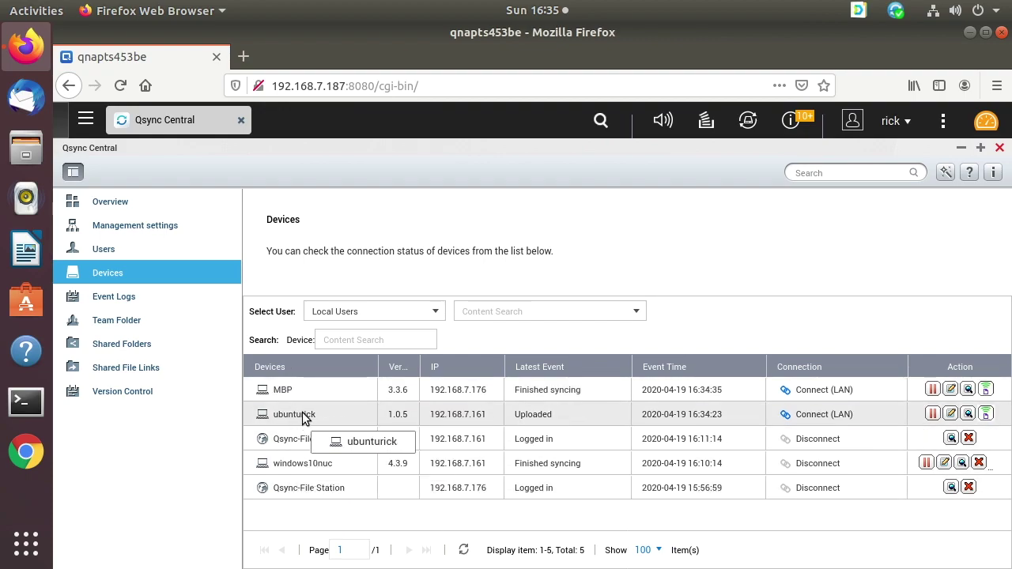
# - Dismiss the Ubuntu device's unsupported-edit warning and review Event Logs showing testfile.txt uploaded
pyautogui.click(949, 415)
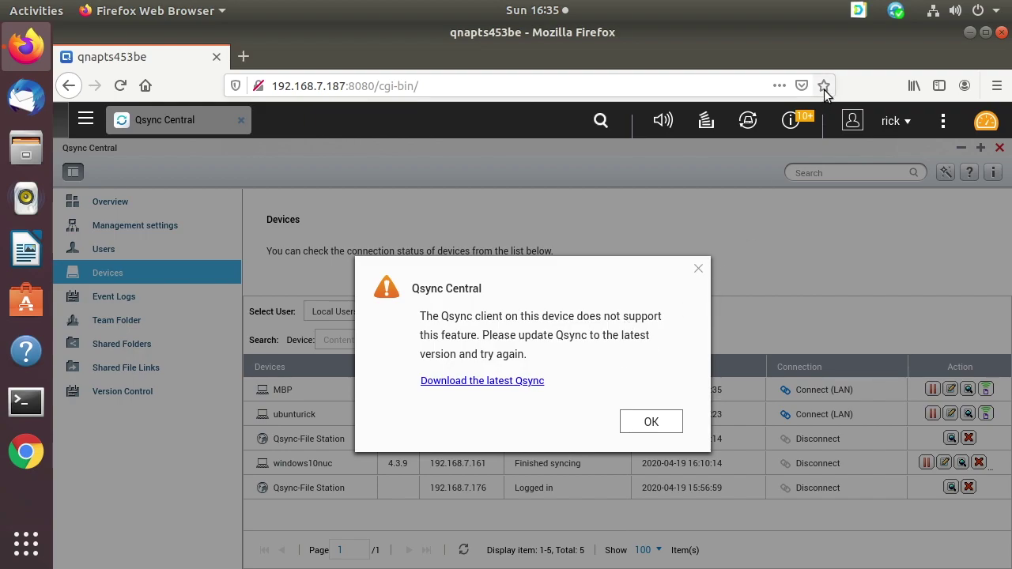
pyautogui.click(699, 271)
pyautogui.click(153, 297)
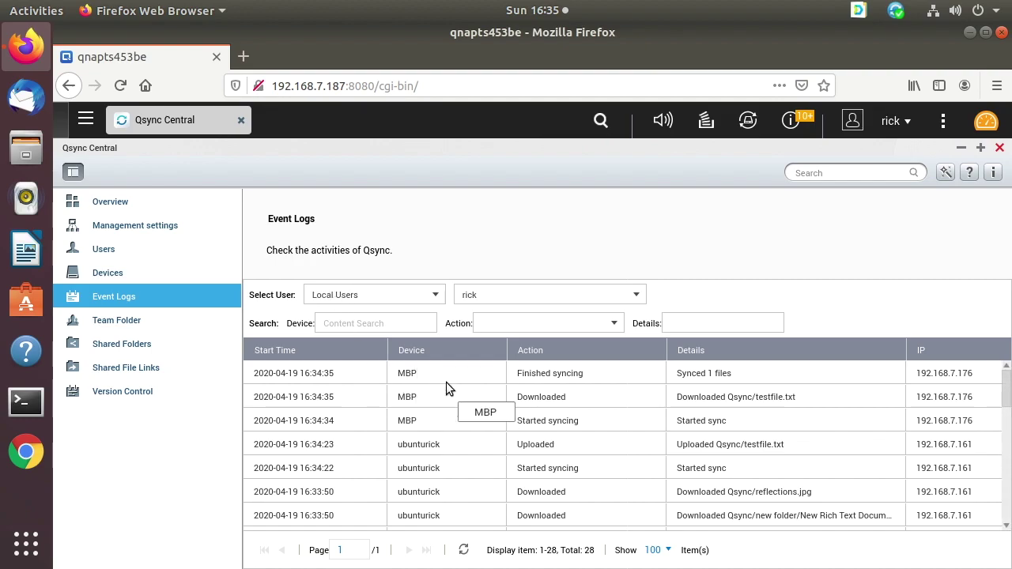
pyautogui.scroll(-2, 442, 372)
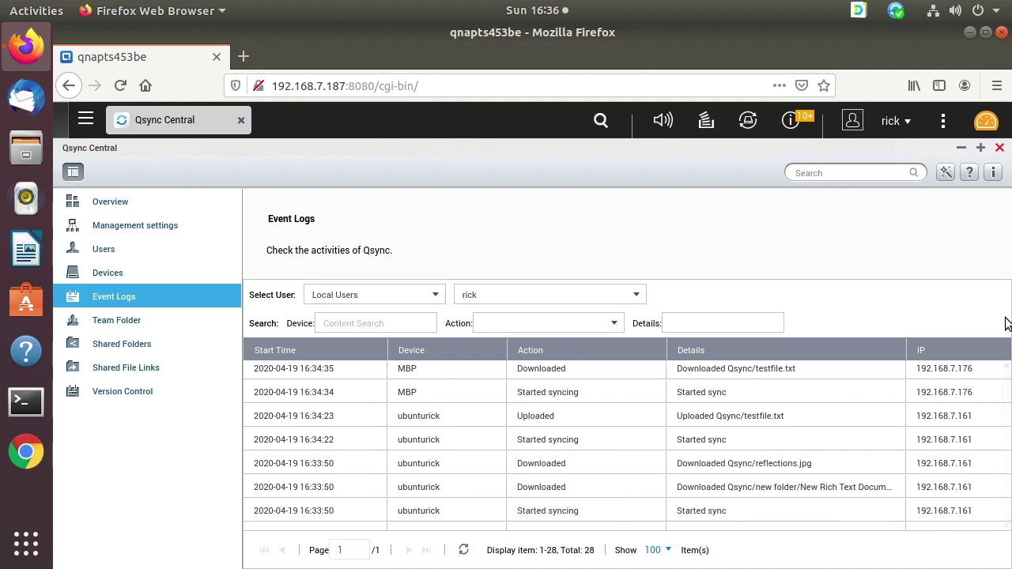
# - Close Qsync Central, open Qsync in File Station, and preview testfile.txt reading 'This is a test.'
pyautogui.click(999, 149)
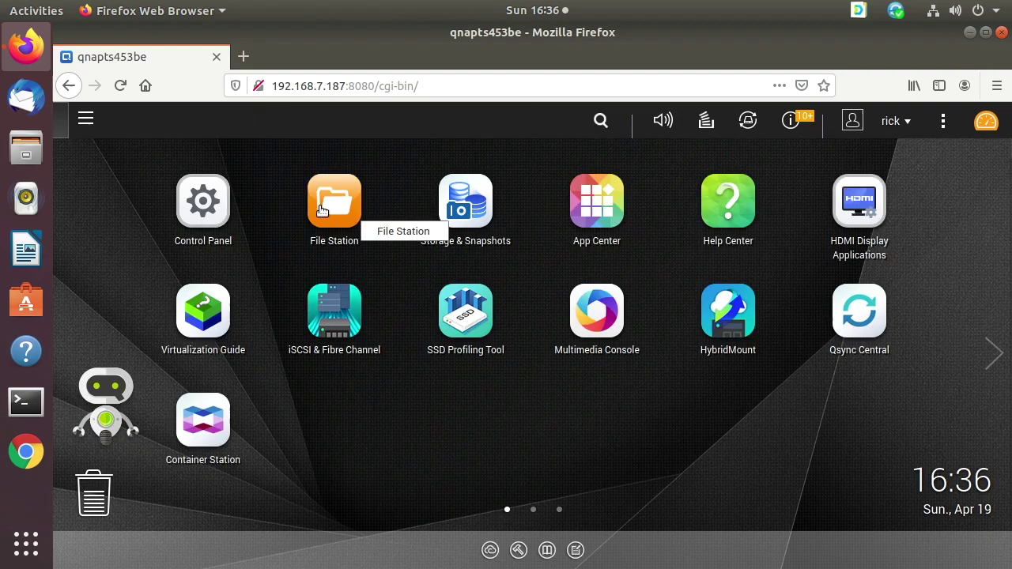
pyautogui.click(321, 202)
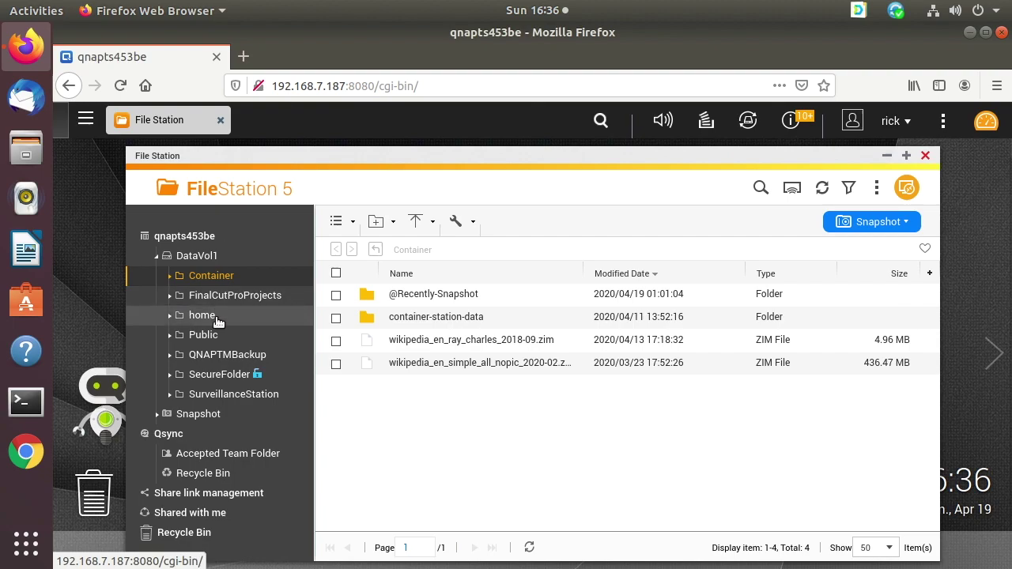
pyautogui.click(217, 314)
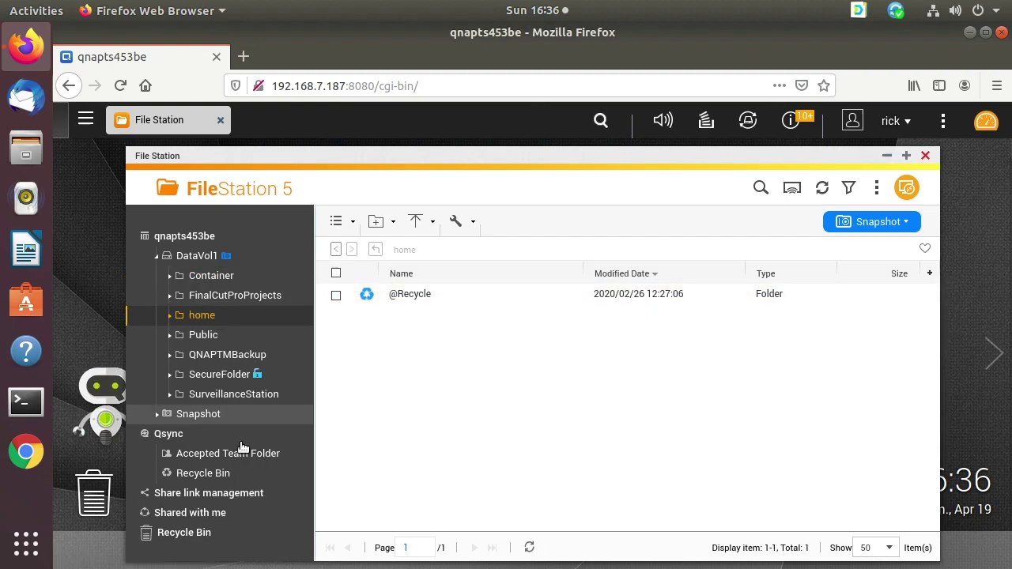
pyautogui.click(169, 434)
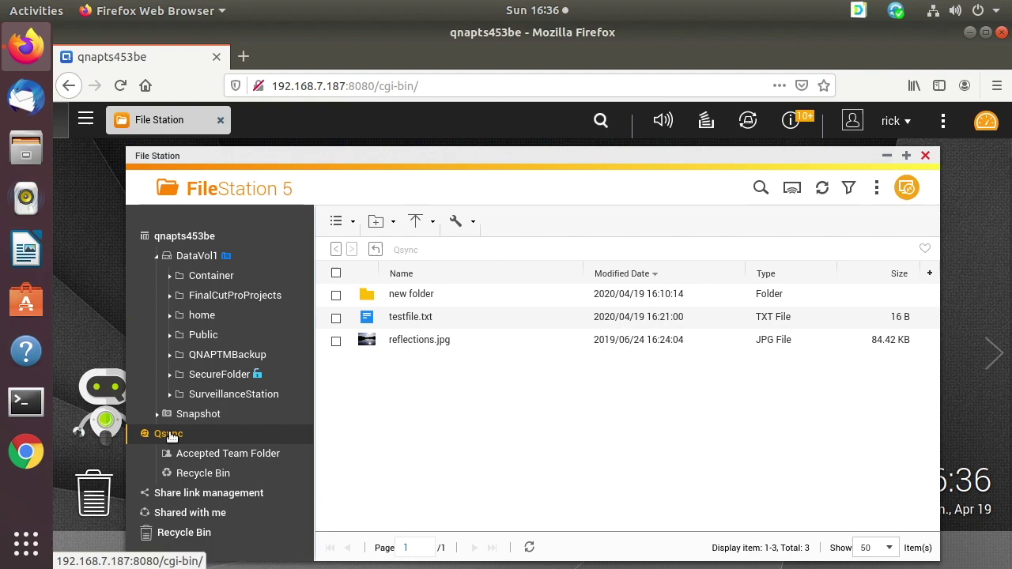
pyautogui.doubleClick(420, 316)
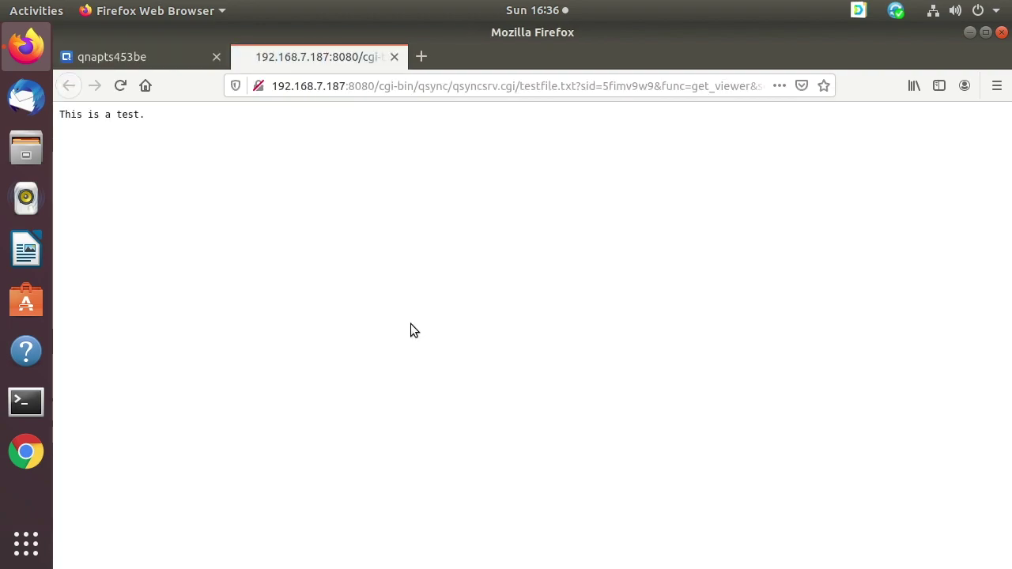
pyautogui.click(401, 56)
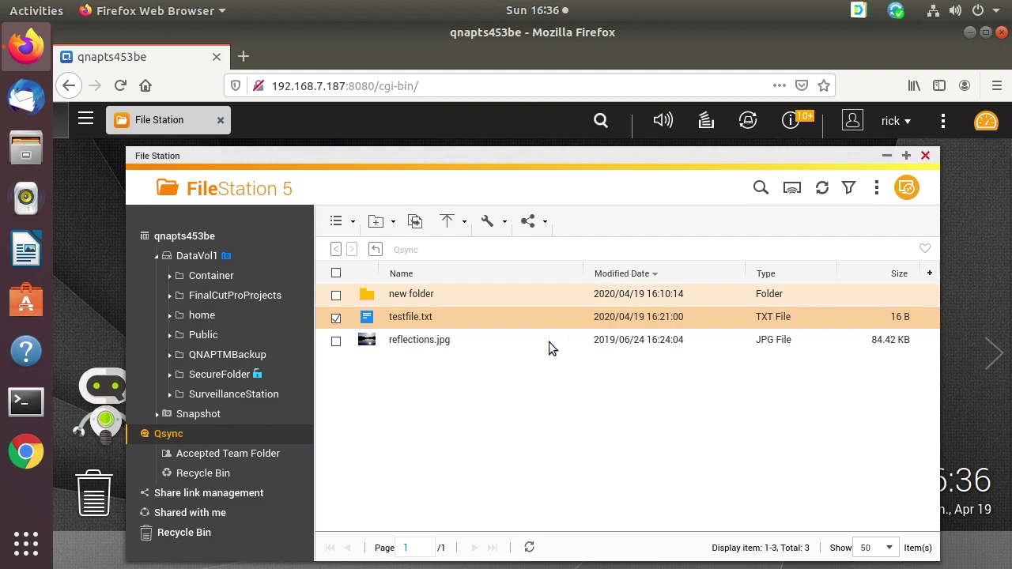